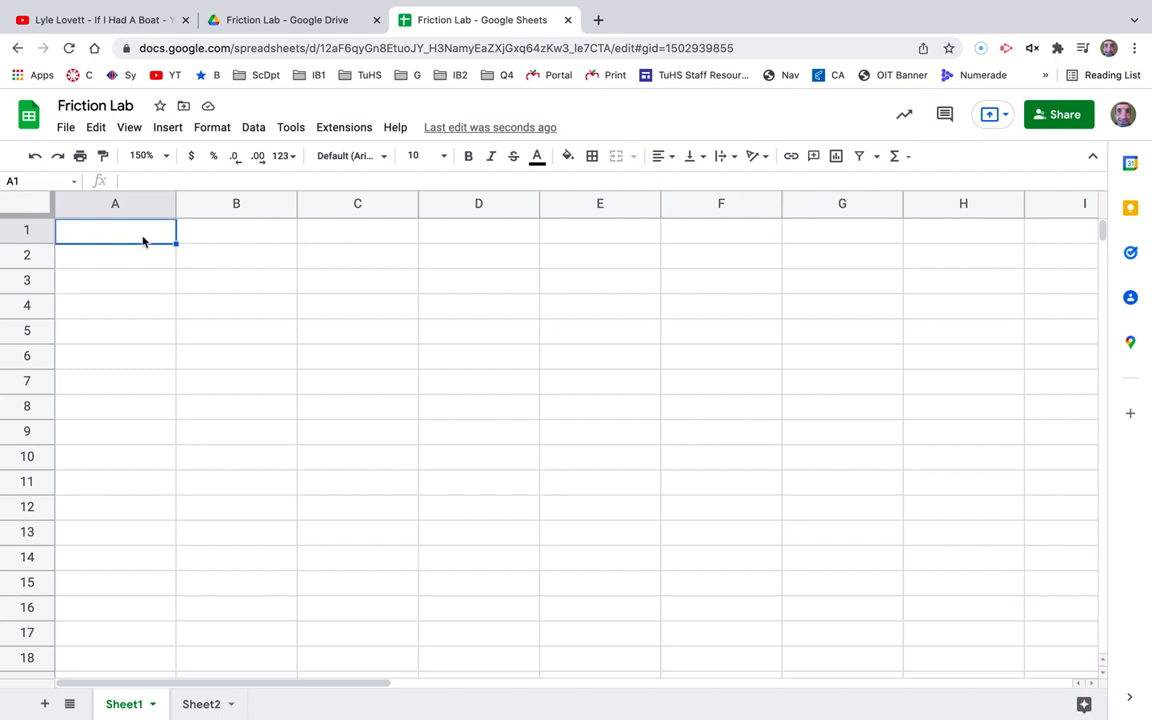
Label cell A1 "Block Mass (g)" and enter 201.3 in B1 as its value.
{"action": "type", "text": "Block "}
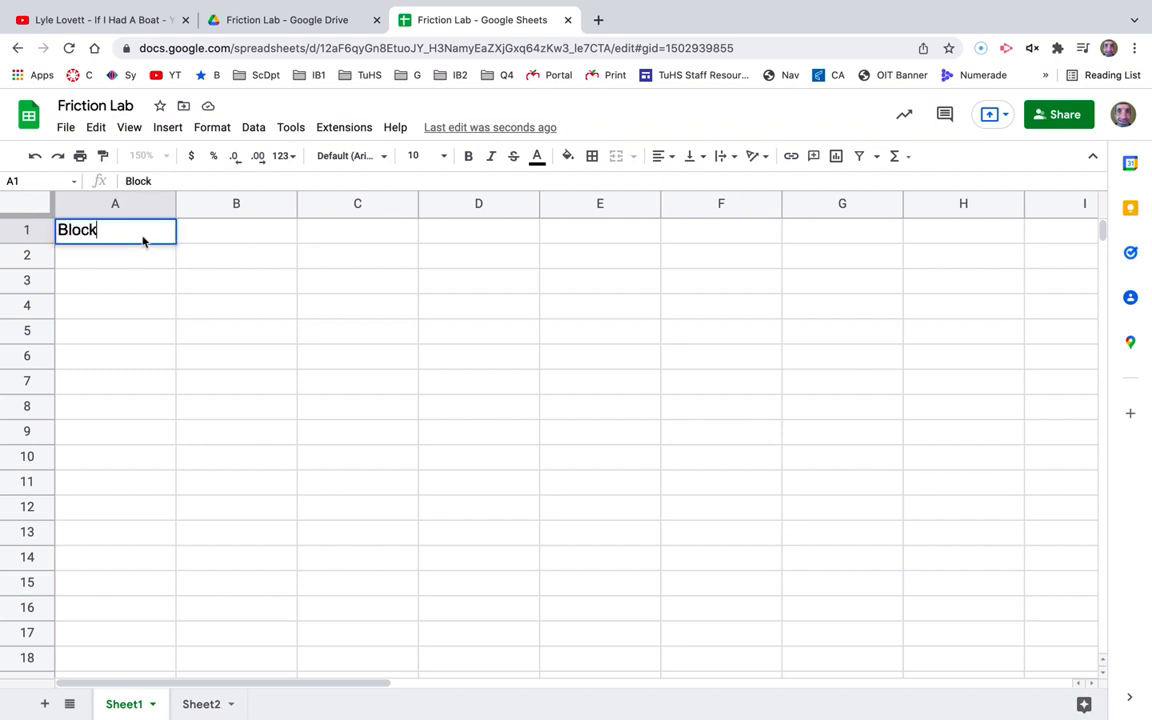
{"action": "type", "text": "Mass (g)"}
{"action": "key", "text": "Tab"}
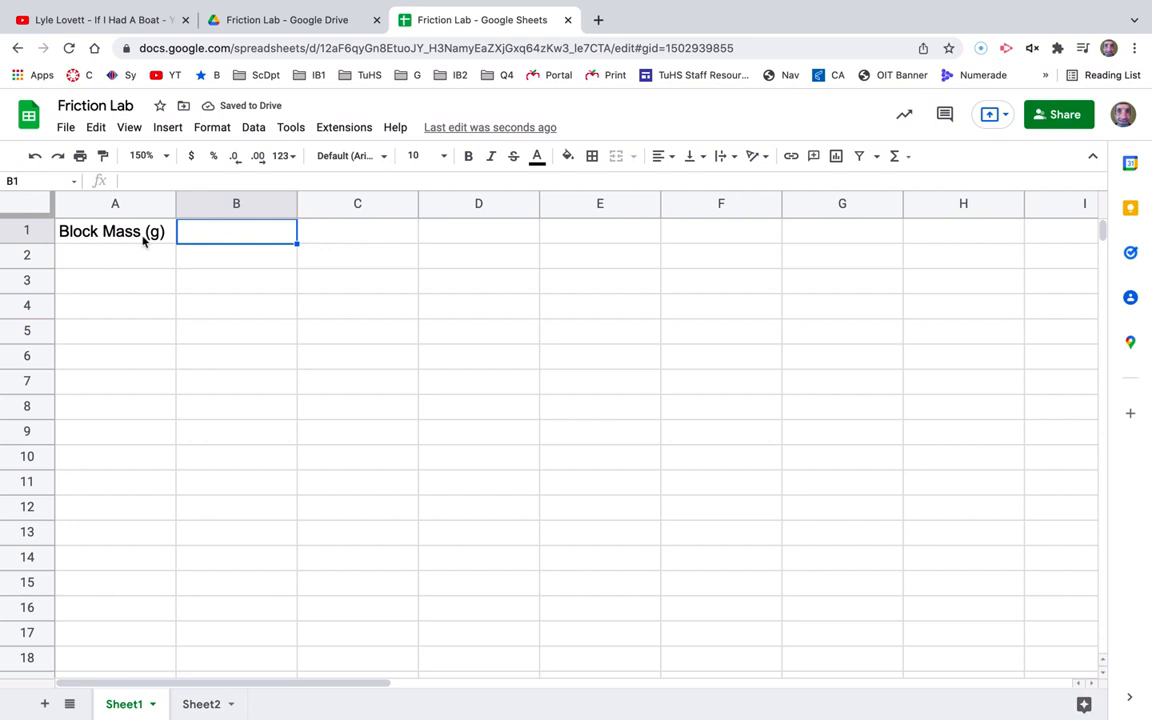
{"action": "type", "text": "201.3"}
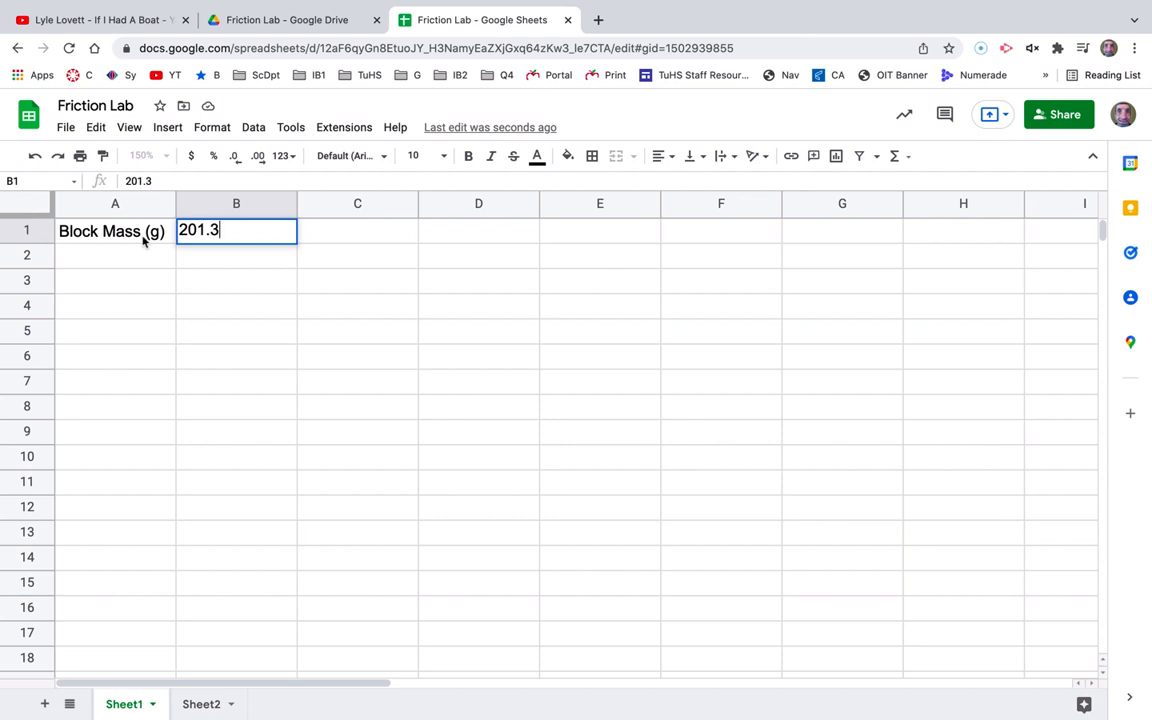
{"action": "key", "text": "Return"}
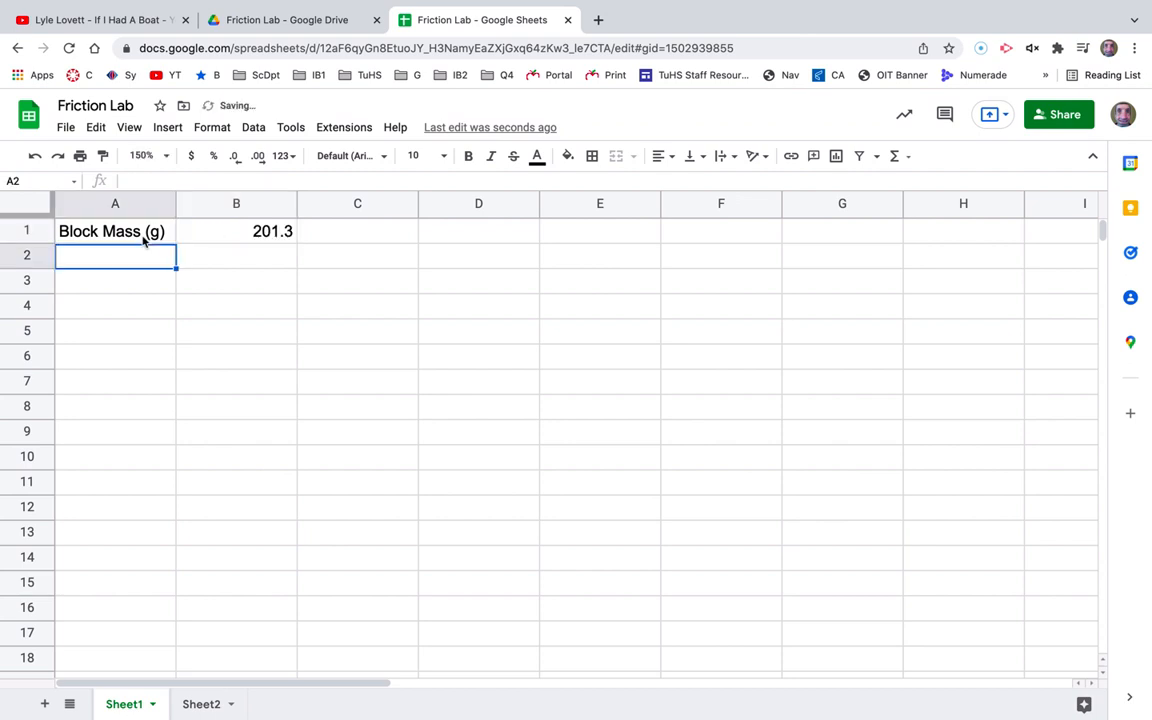
Enter the headers "Added Mass (g)", "Total Mass (g)" and "Weight (N)" in cells A3 to C3.
{"action": "key", "text": "Down"}
{"action": "type", "text": "Adde"}
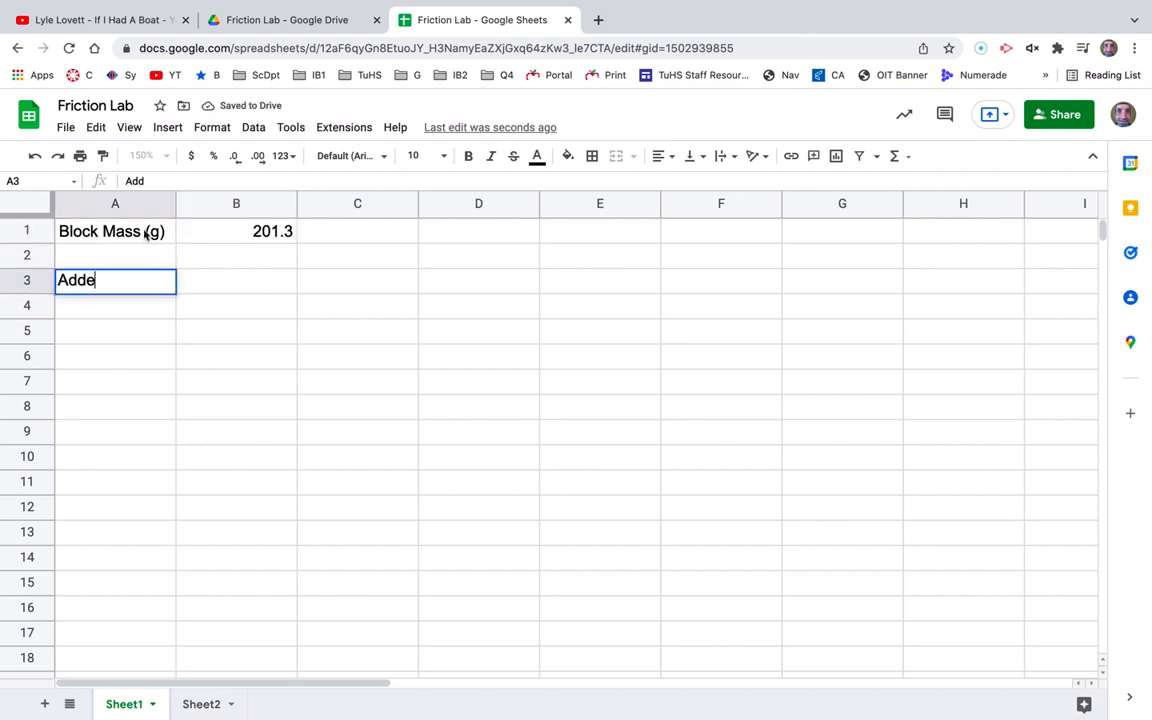
{"action": "type", "text": "d Mass "}
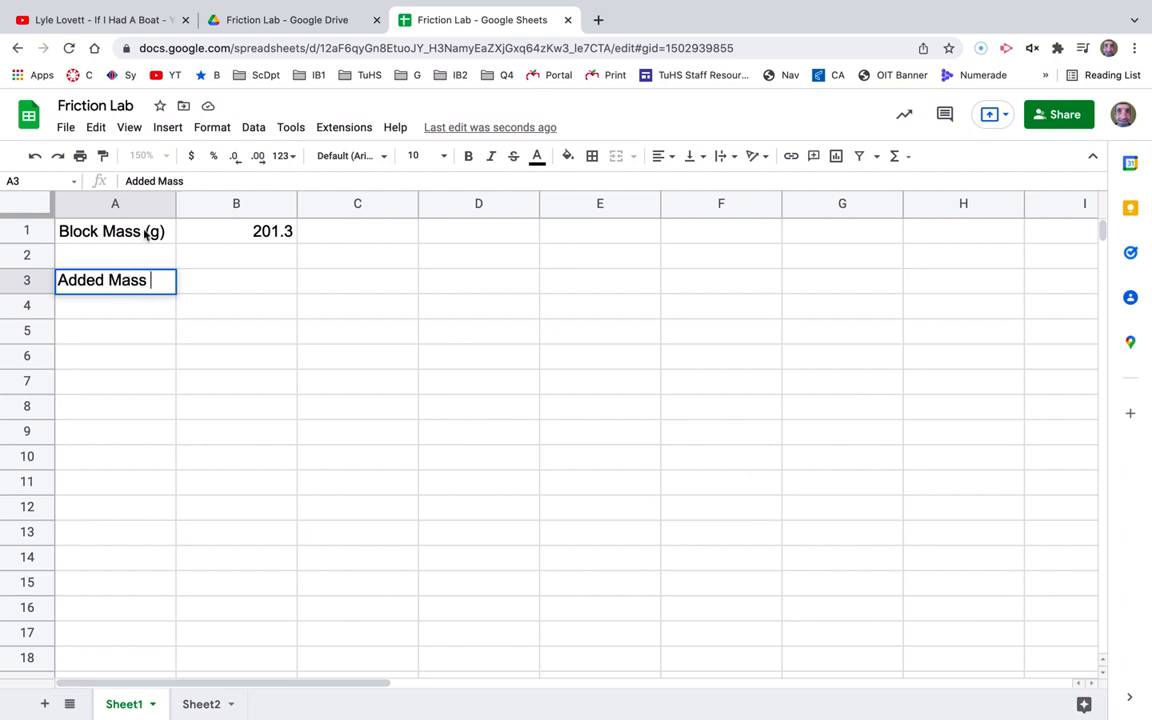
{"action": "type", "text": "(g)"}
{"action": "key", "text": "Tab"}
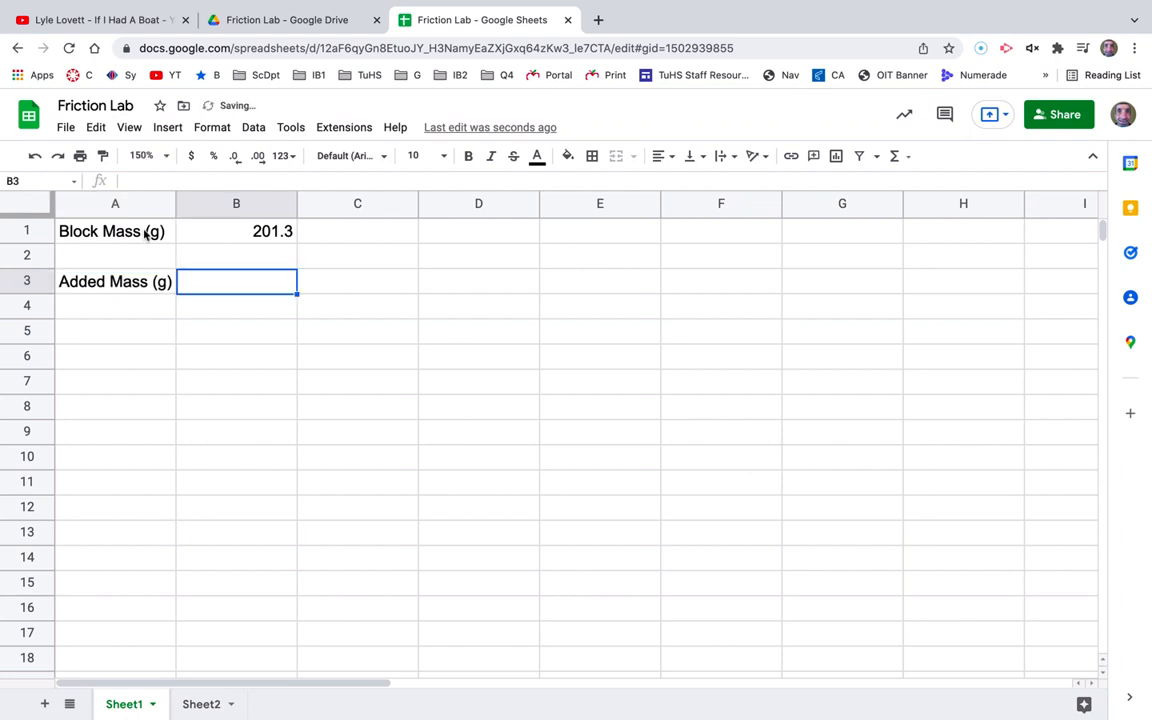
{"action": "type", "text": "Total Mas"}
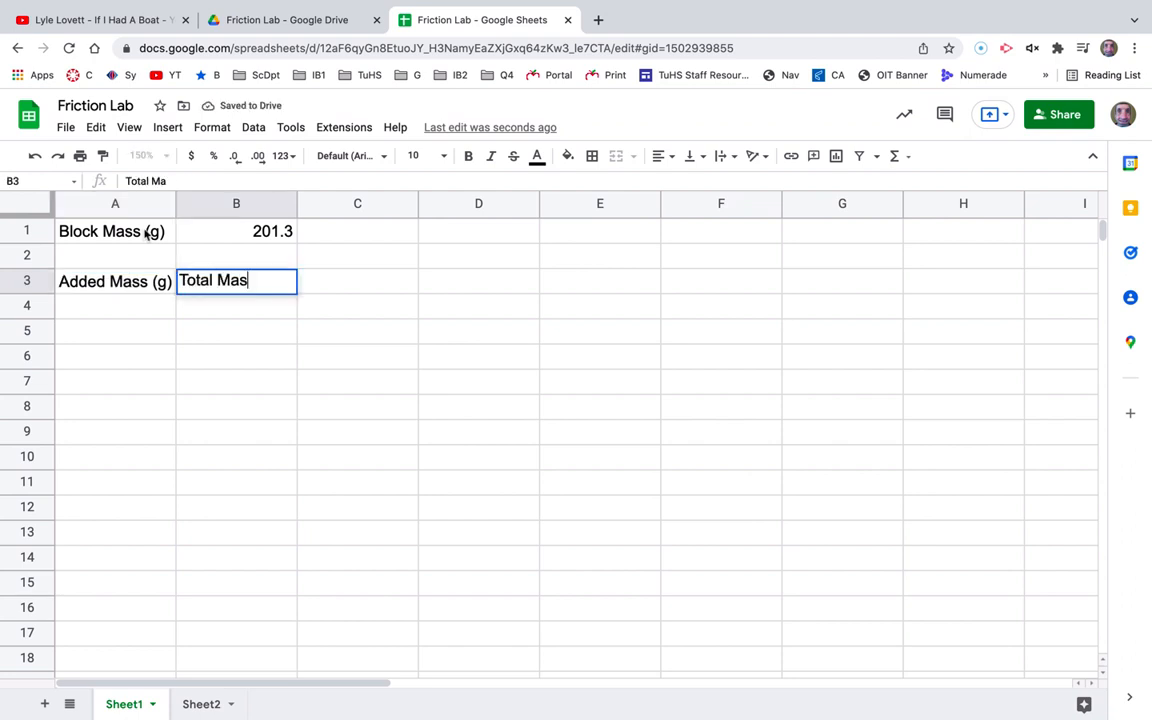
{"action": "type", "text": "s (g)"}
{"action": "key", "text": "Tab"}
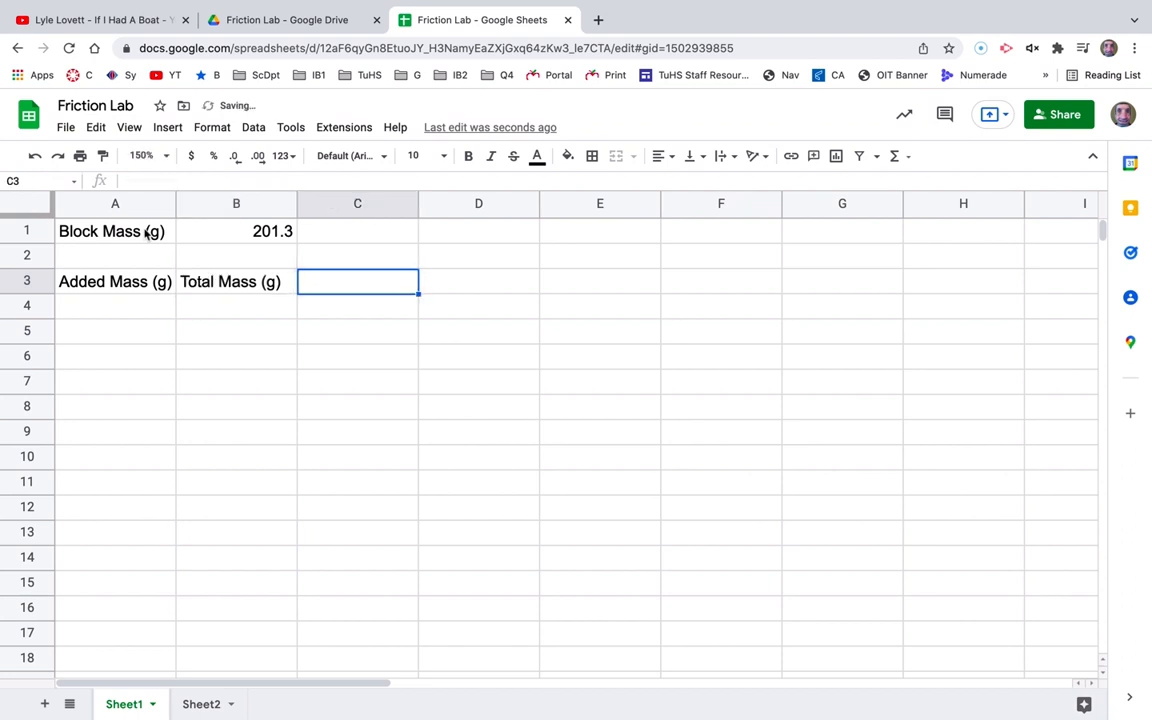
{"action": "type", "text": "Weight ("}
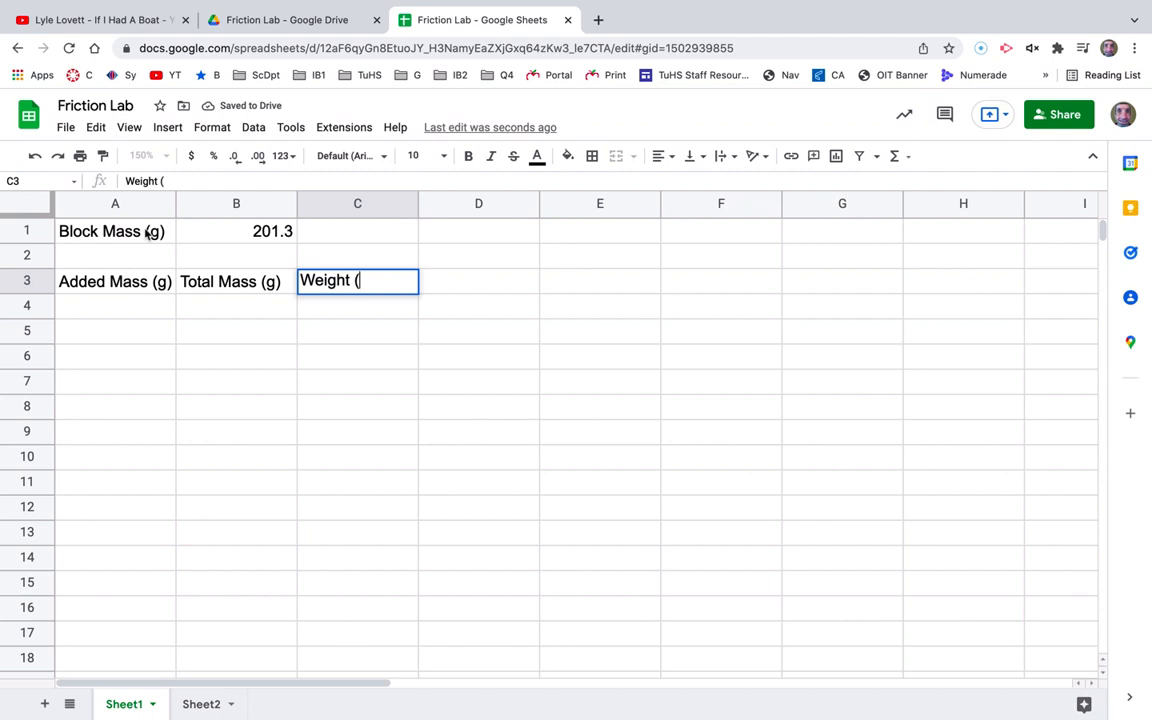
{"action": "type", "text": "N)"}
{"action": "key", "text": "Tab"}
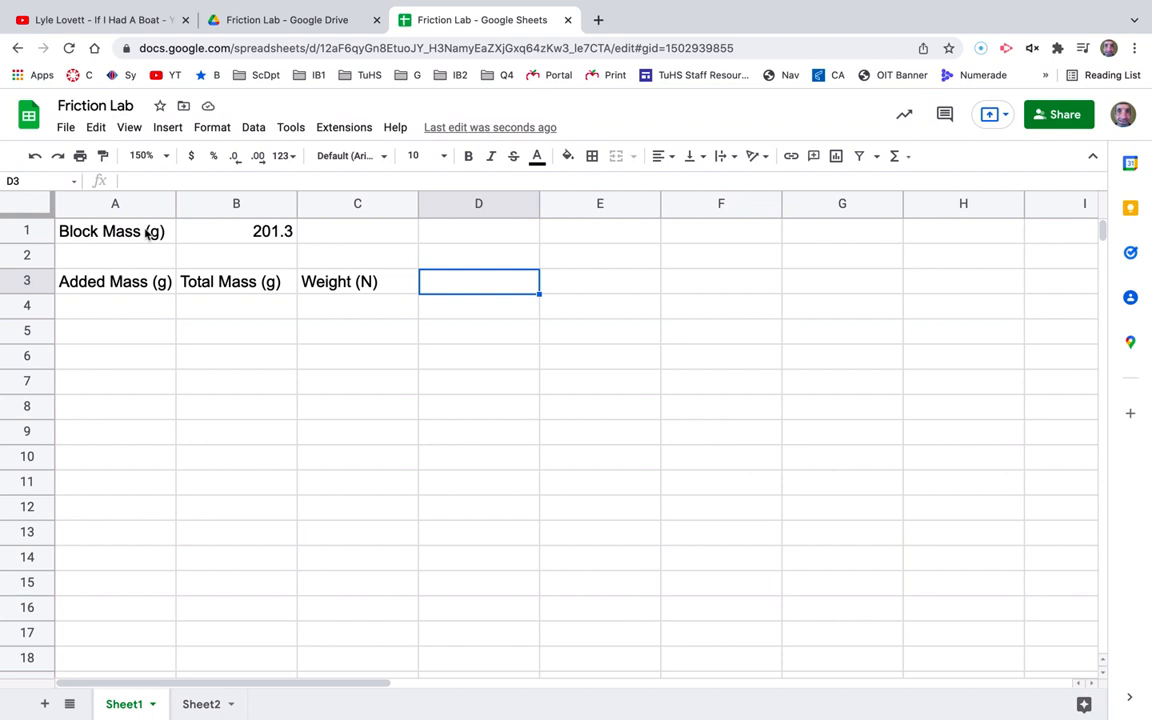
Add the headers "Static Friction (N)" in D3 and "Kinetic Friction (N)" in E3, and widen both columns to fit their text.
{"action": "type", "text": "St"}
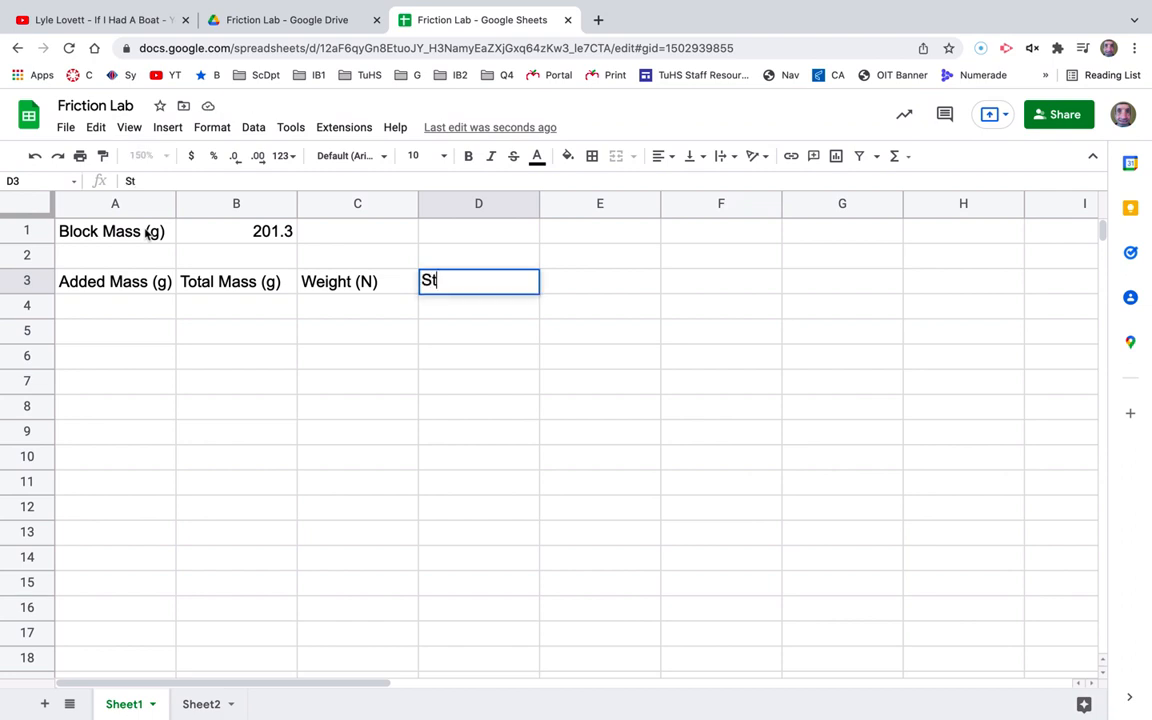
{"action": "type", "text": "atic Friction"}
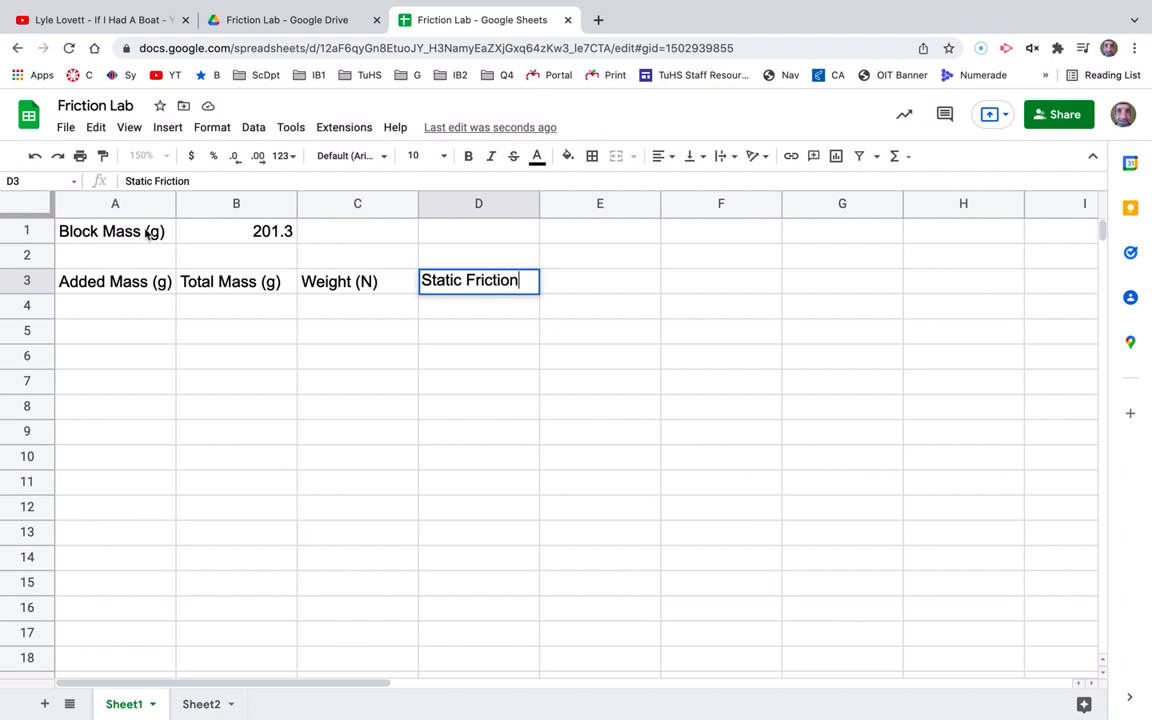
{"action": "type", "text": " (N)"}
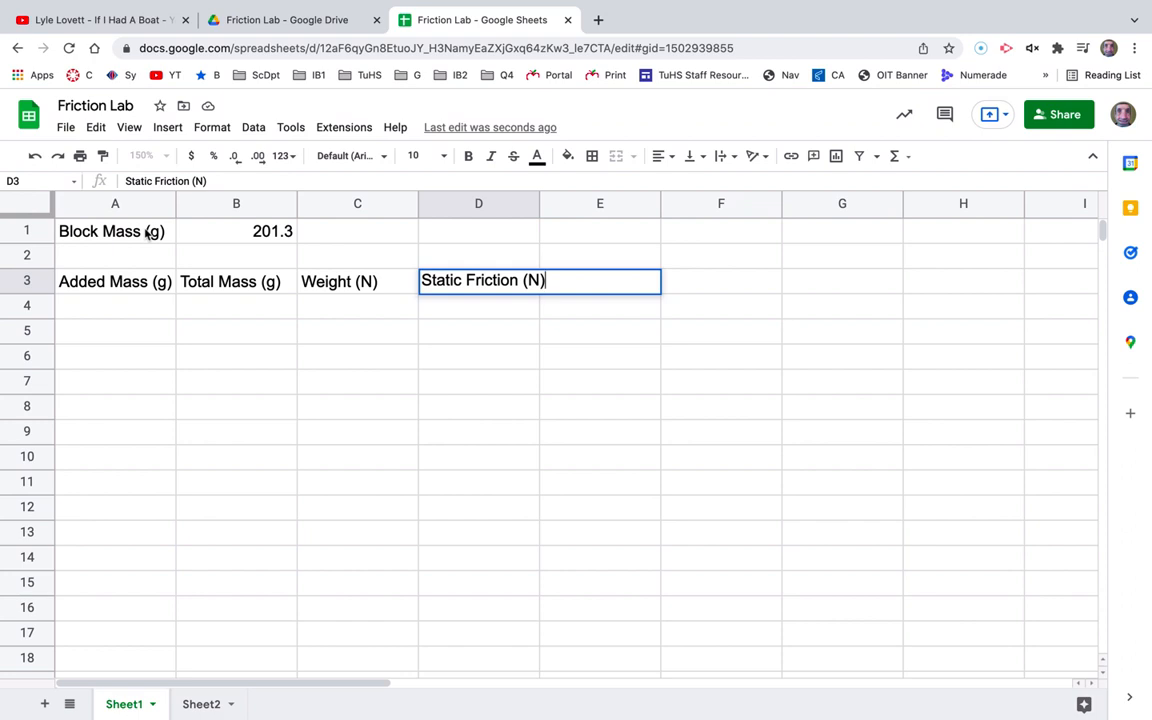
{"action": "key", "text": "Return"}
{"action": "left_click", "coordinate": [572, 290]}
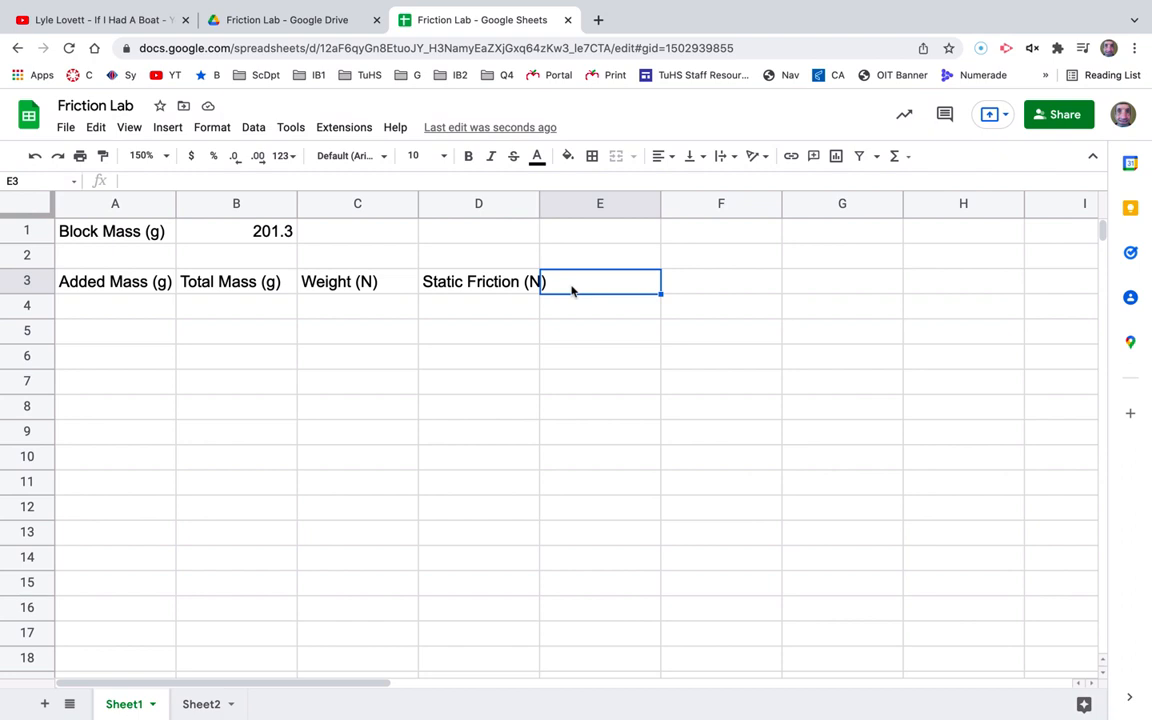
{"action": "type", "text": "Kinetic Fri"}
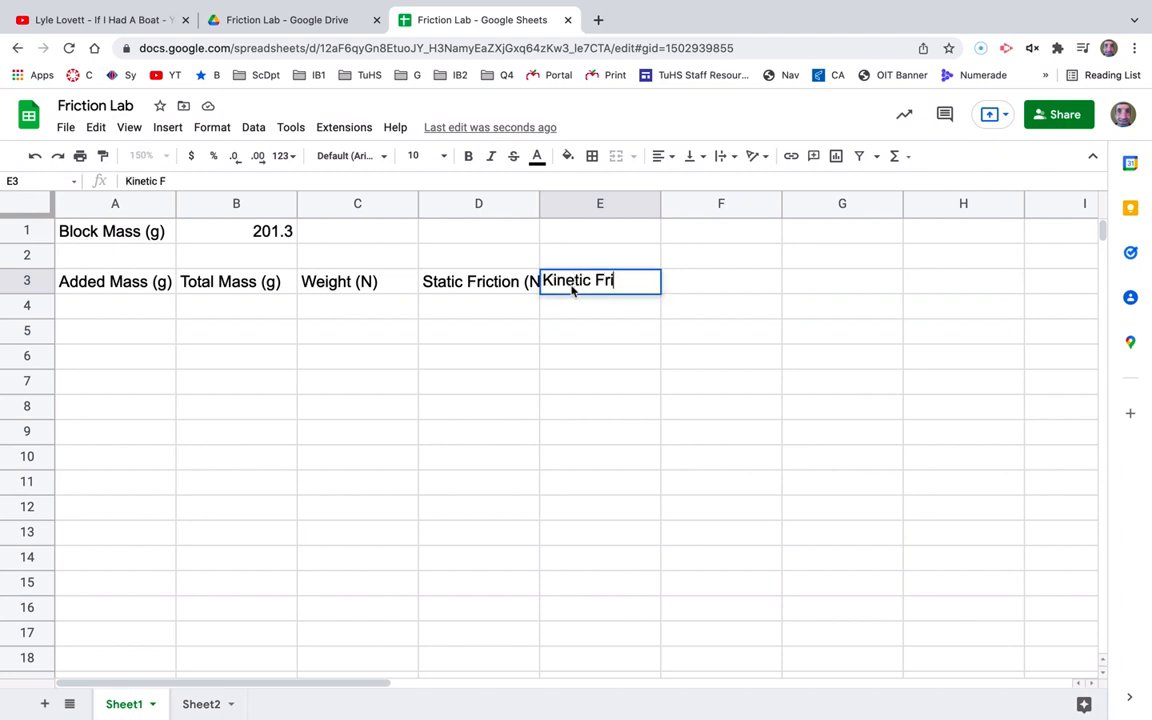
{"action": "type", "text": "ction (N)"}
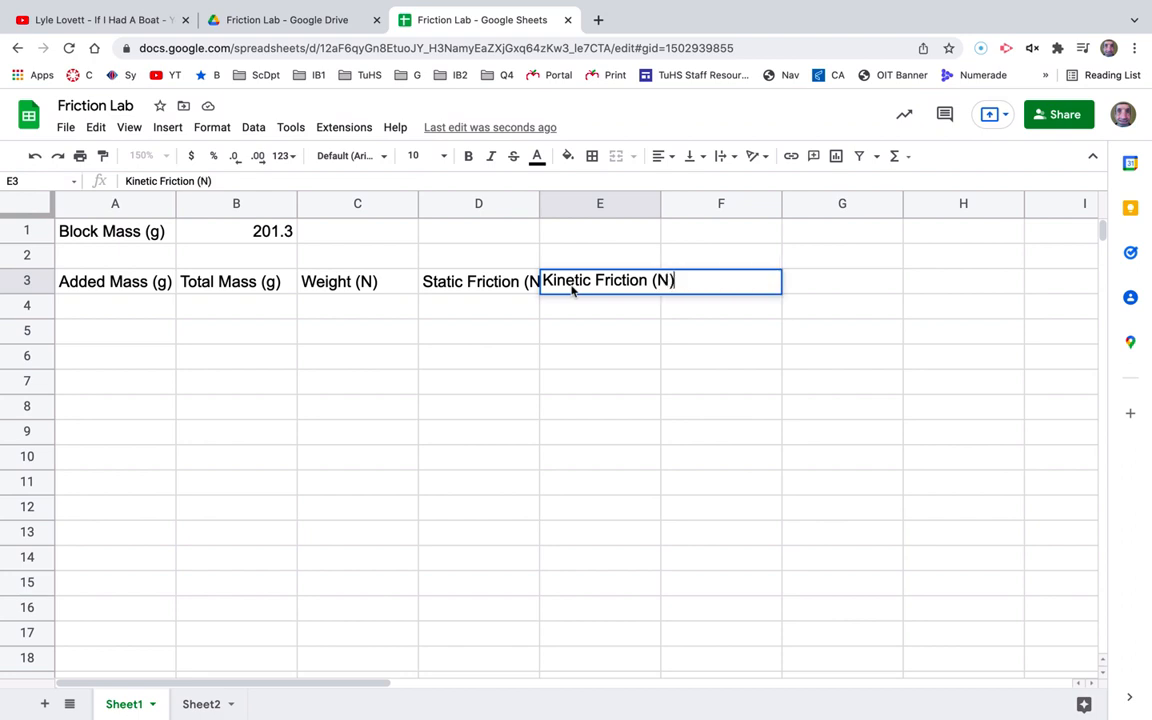
{"action": "key", "text": "Tab"}
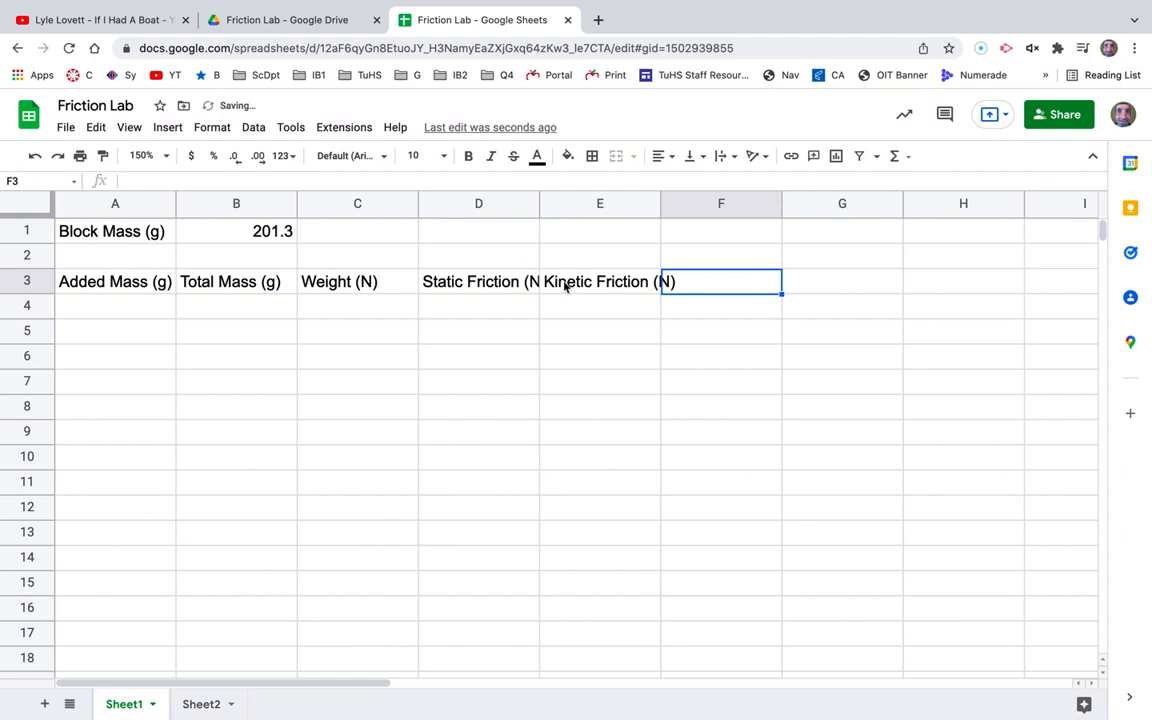
{"action": "double_click", "coordinate": [538, 205]}
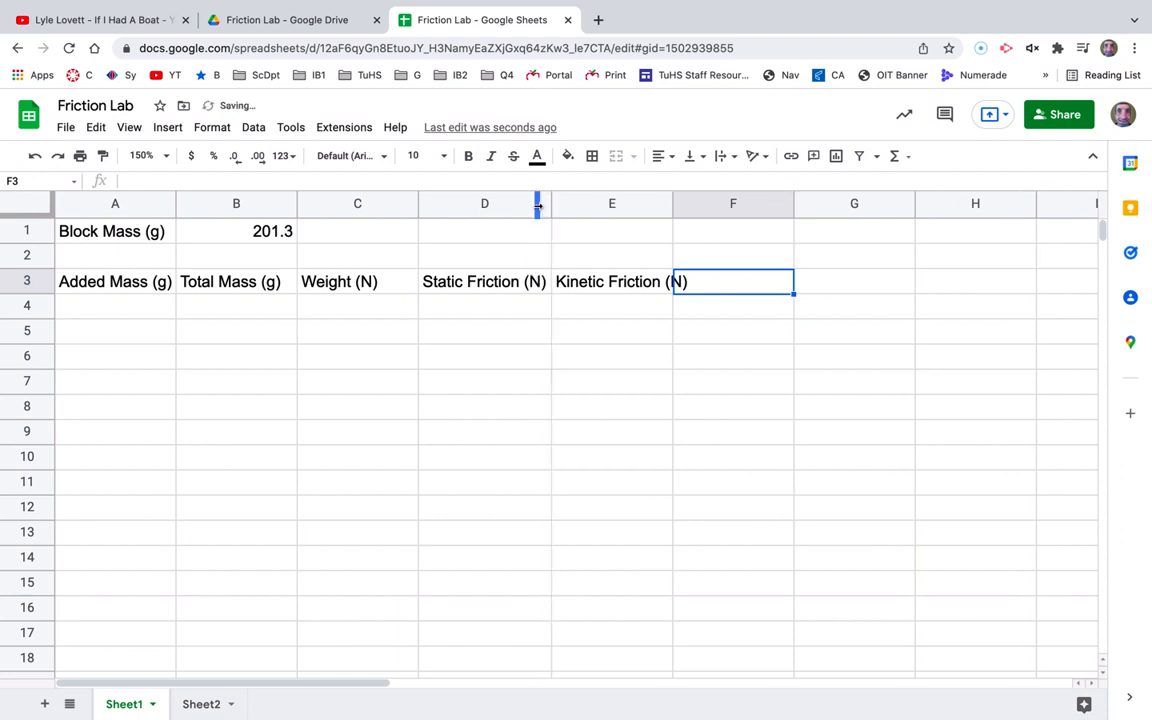
{"action": "double_click", "coordinate": [674, 205]}
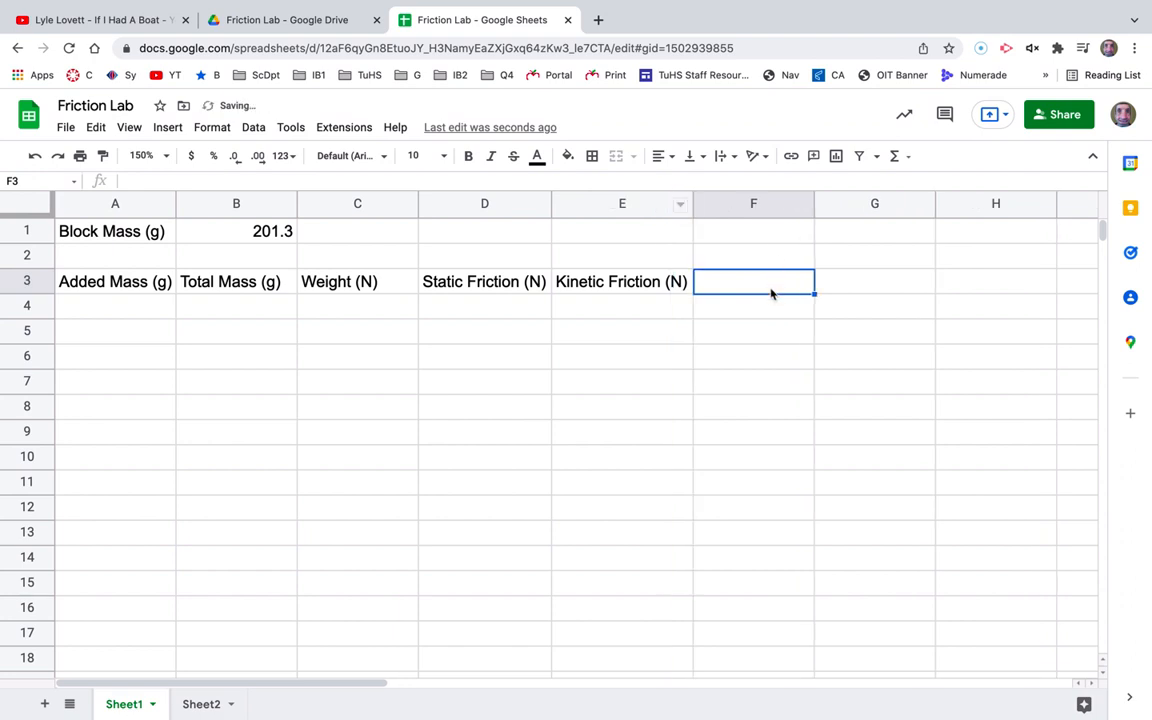
Add the headers "Mu Static" in F3 and "Mu Kinetic" in G3, and narrow both columns to fit their text.
{"action": "type", "text": "Mu"}
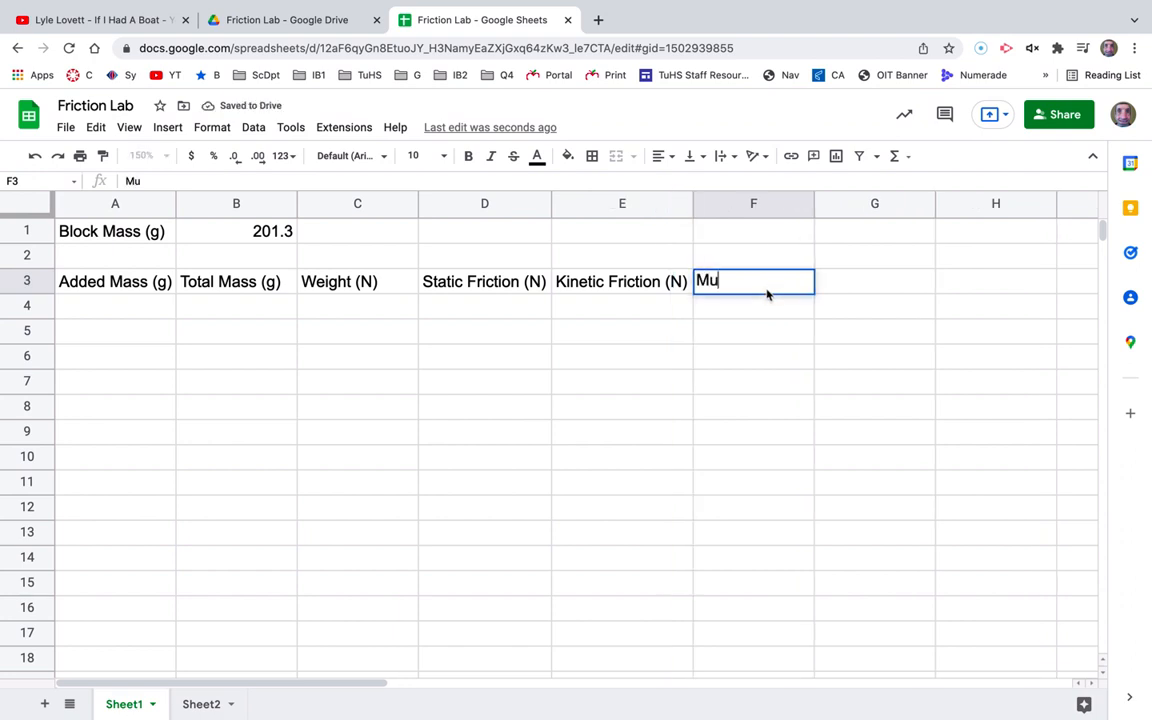
{"action": "type", "text": " Static"}
{"action": "key", "text": "Tab"}
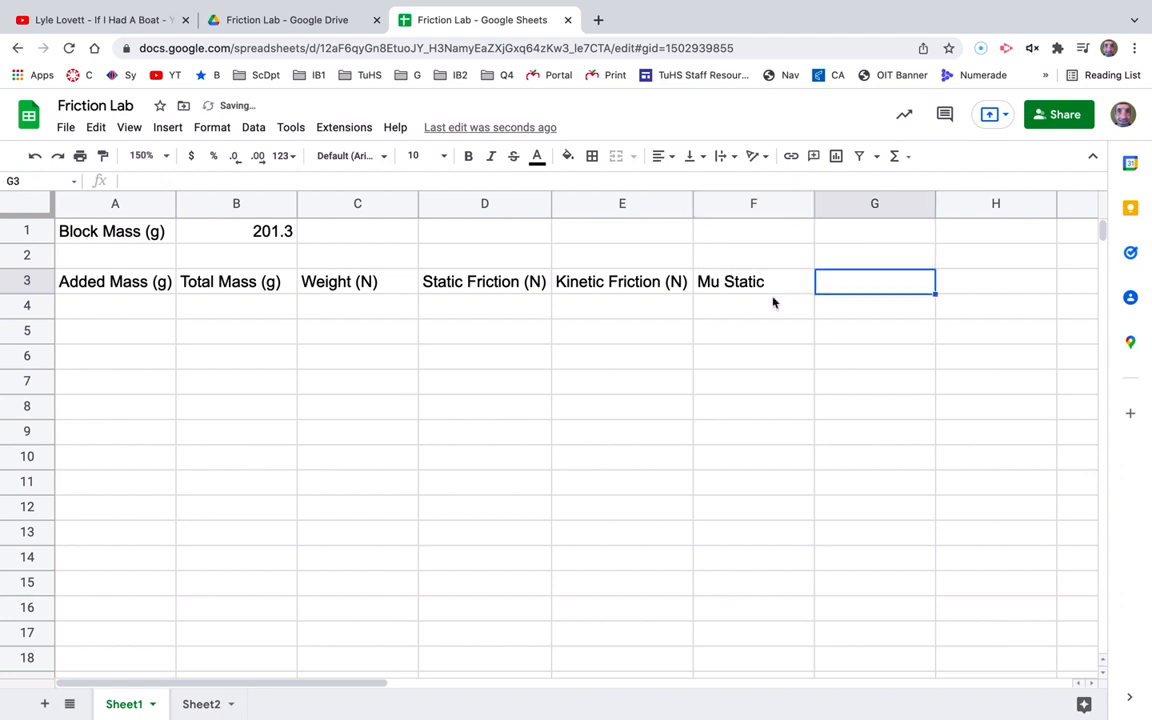
{"action": "type", "text": "Mu"}
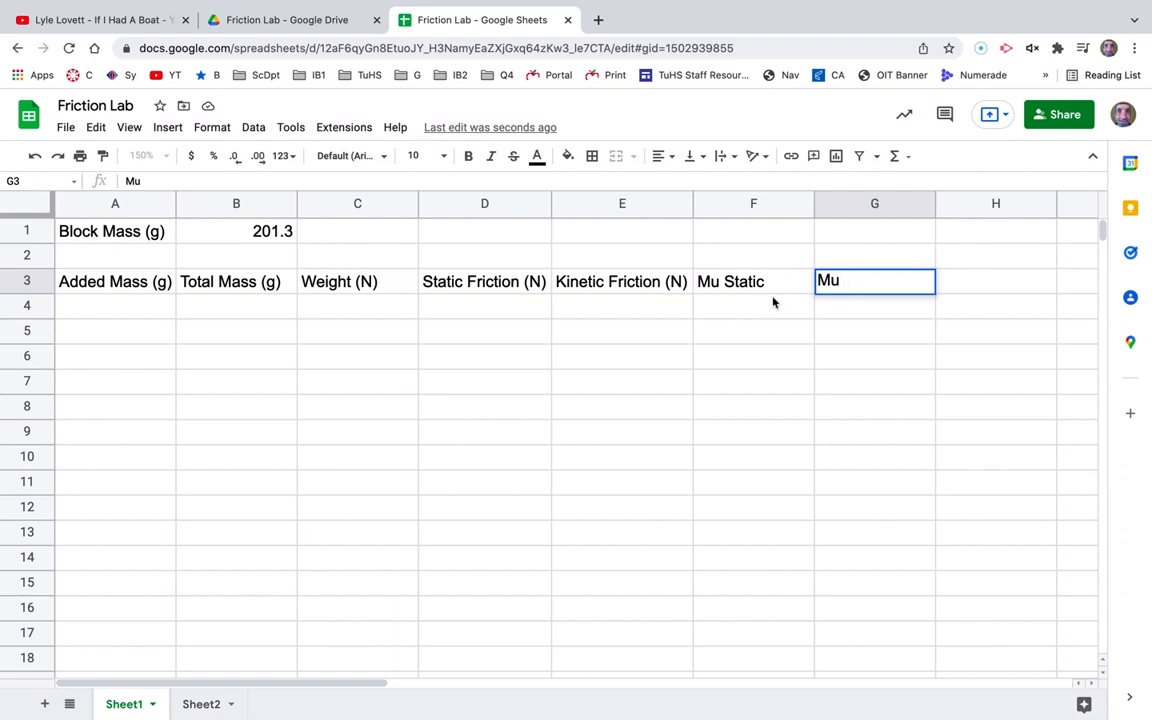
{"action": "type", "text": " Kinetic"}
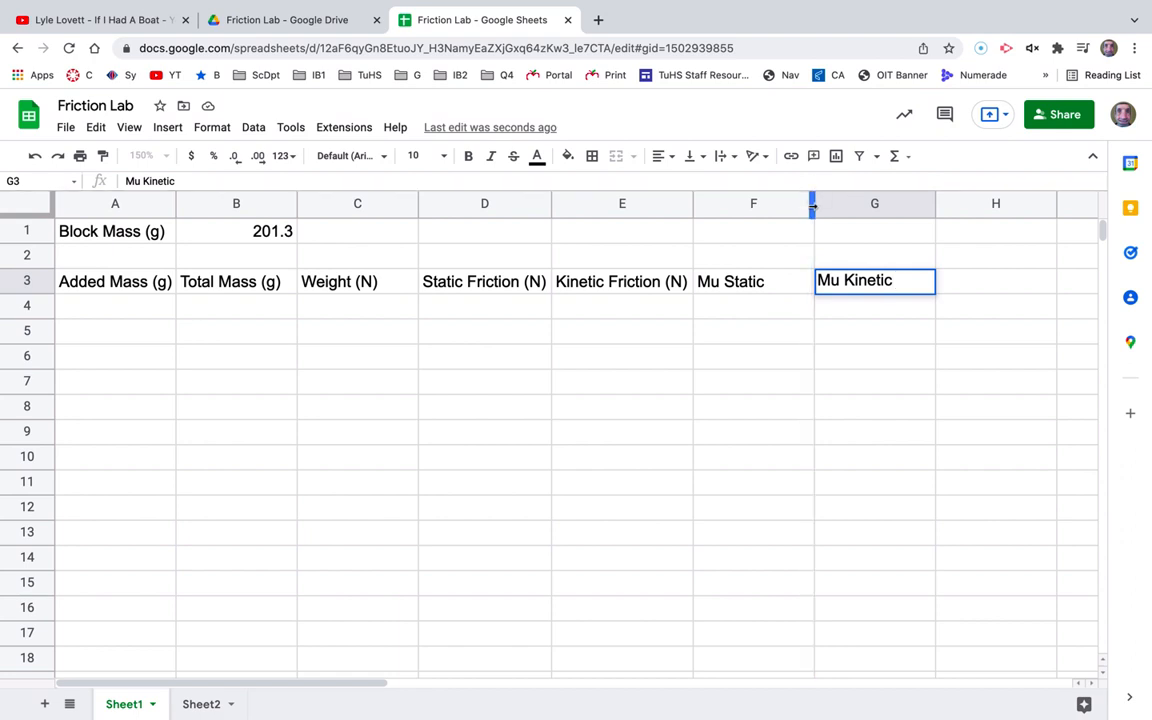
{"action": "left_click_drag", "start_coordinate": [812, 206], "coordinate": [770, 206]}
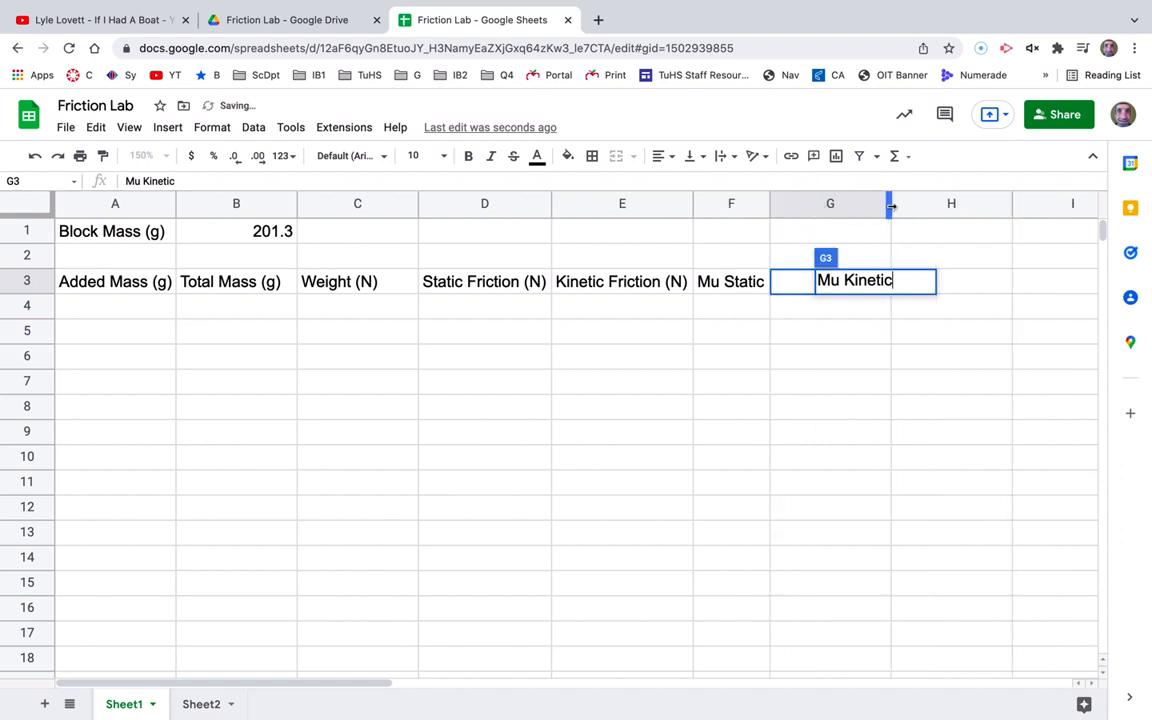
{"action": "key", "text": "Return"}
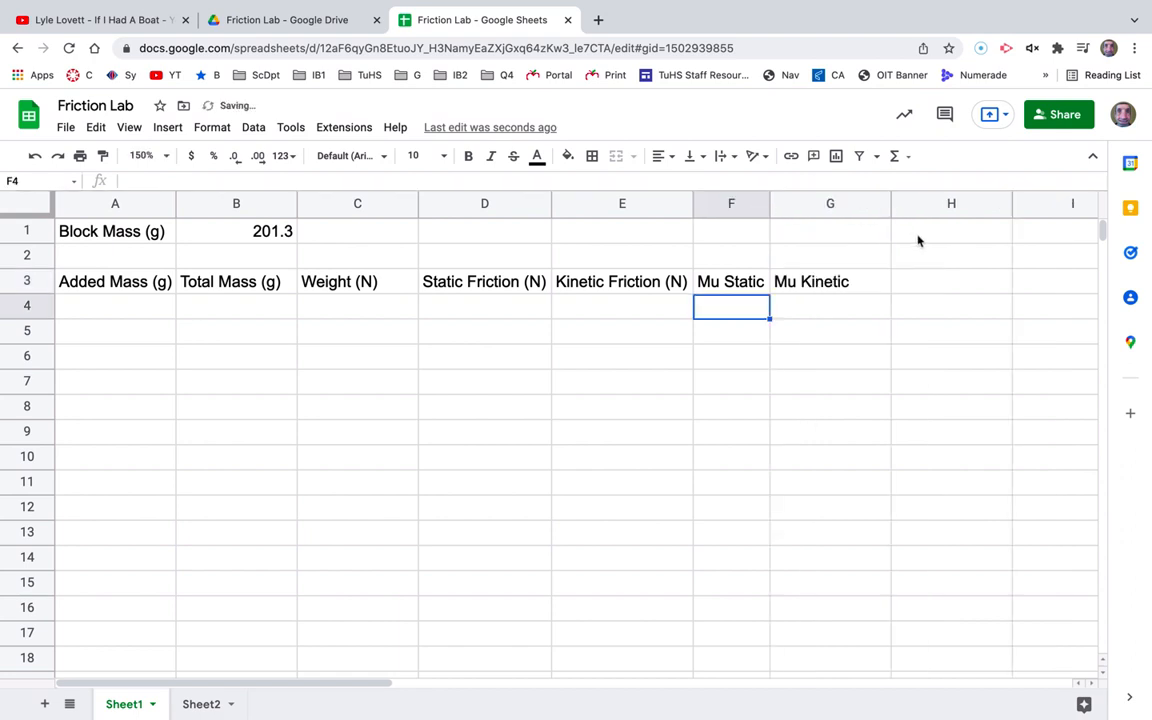
{"action": "double_click", "coordinate": [889, 207]}
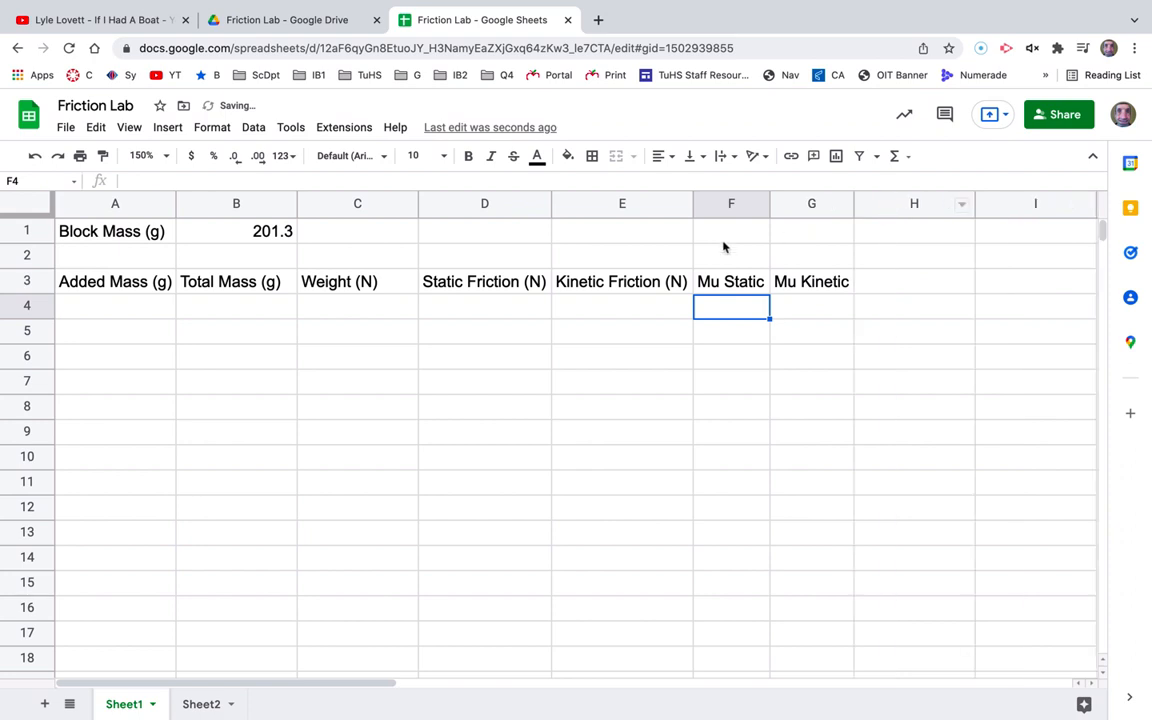
Fit the widths of the Weight and Total Mass columns to their contents.
{"action": "left_click", "coordinate": [418, 207]}
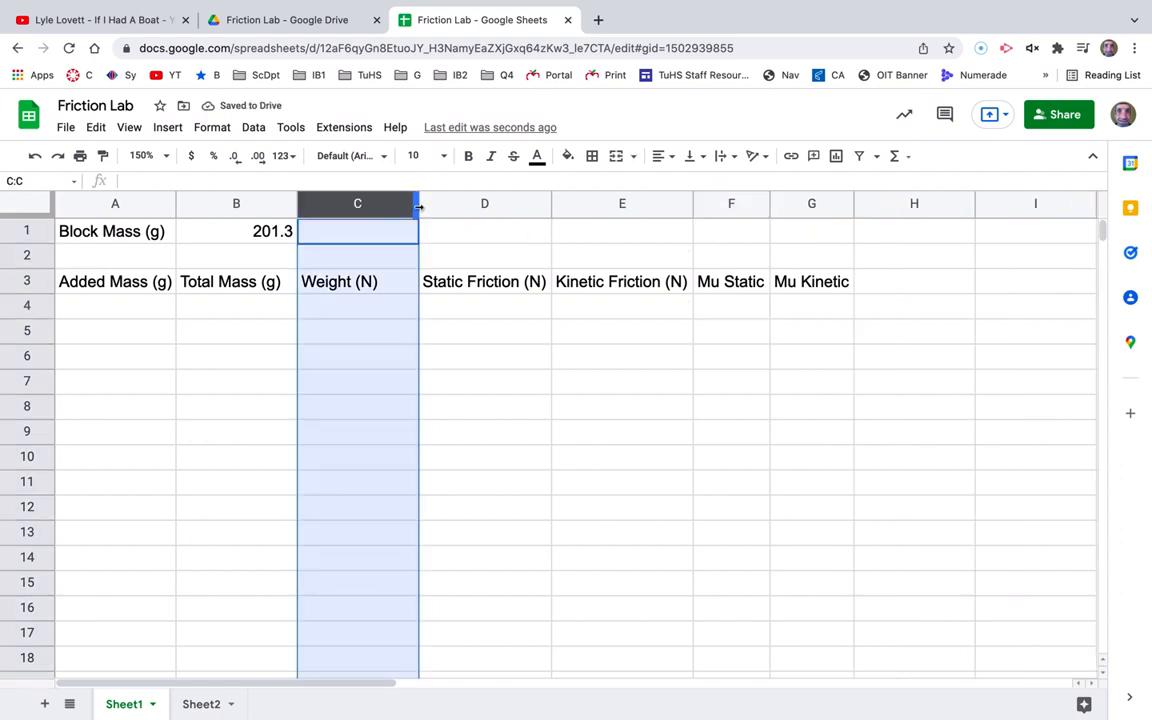
{"action": "double_click", "coordinate": [419, 207]}
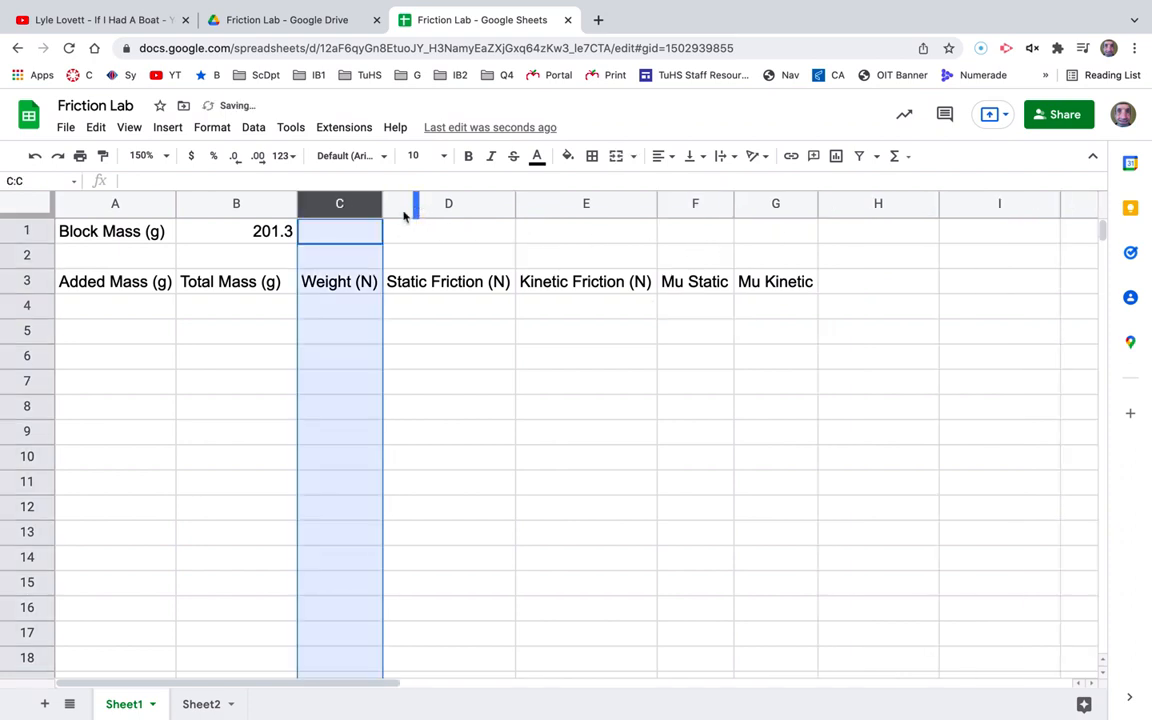
{"action": "double_click", "coordinate": [295, 207]}
{"action": "left_click", "coordinate": [281, 356]}
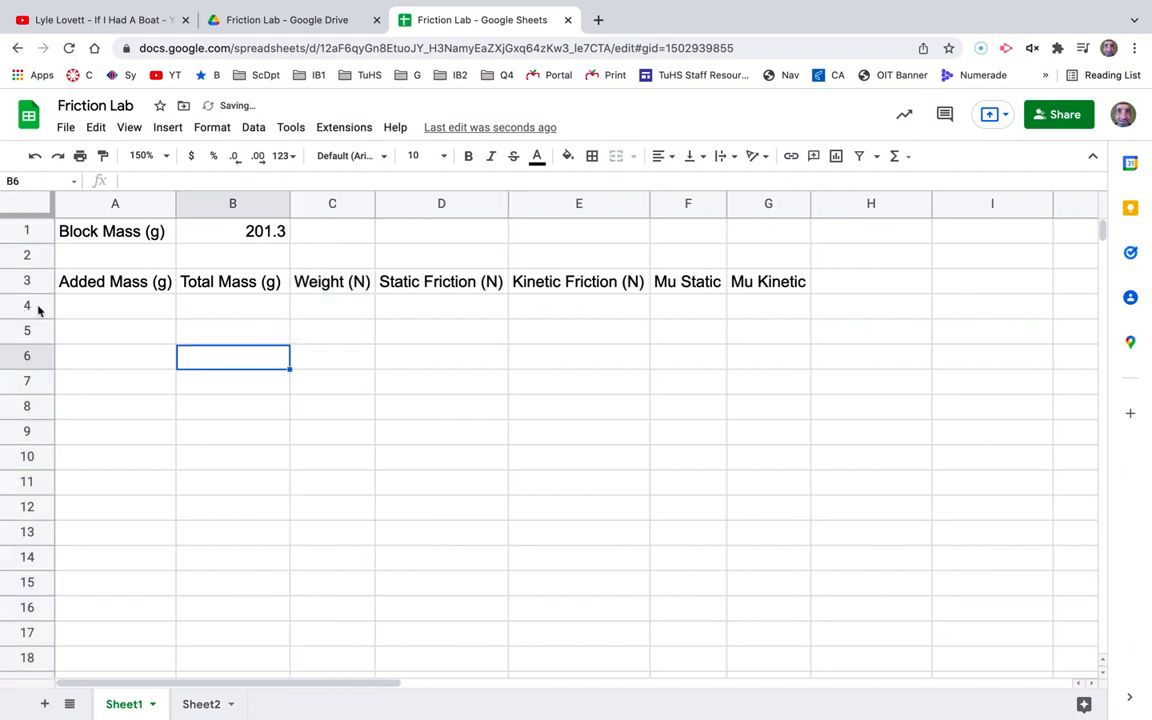
Enter the added masses 0, 250, 500, 750 and 1000 in cells A4 to A8.
{"action": "left_click", "coordinate": [115, 306]}
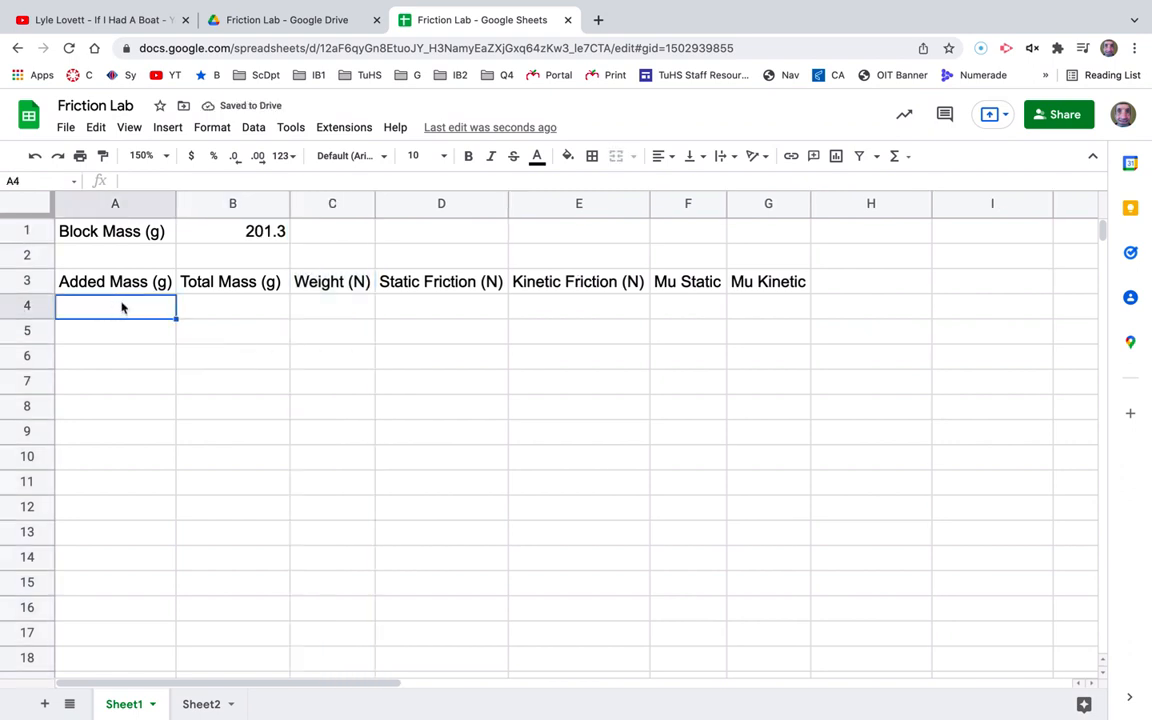
{"action": "type", "text": "0"}
{"action": "key", "text": "Return"}
{"action": "type", "text": "25"}
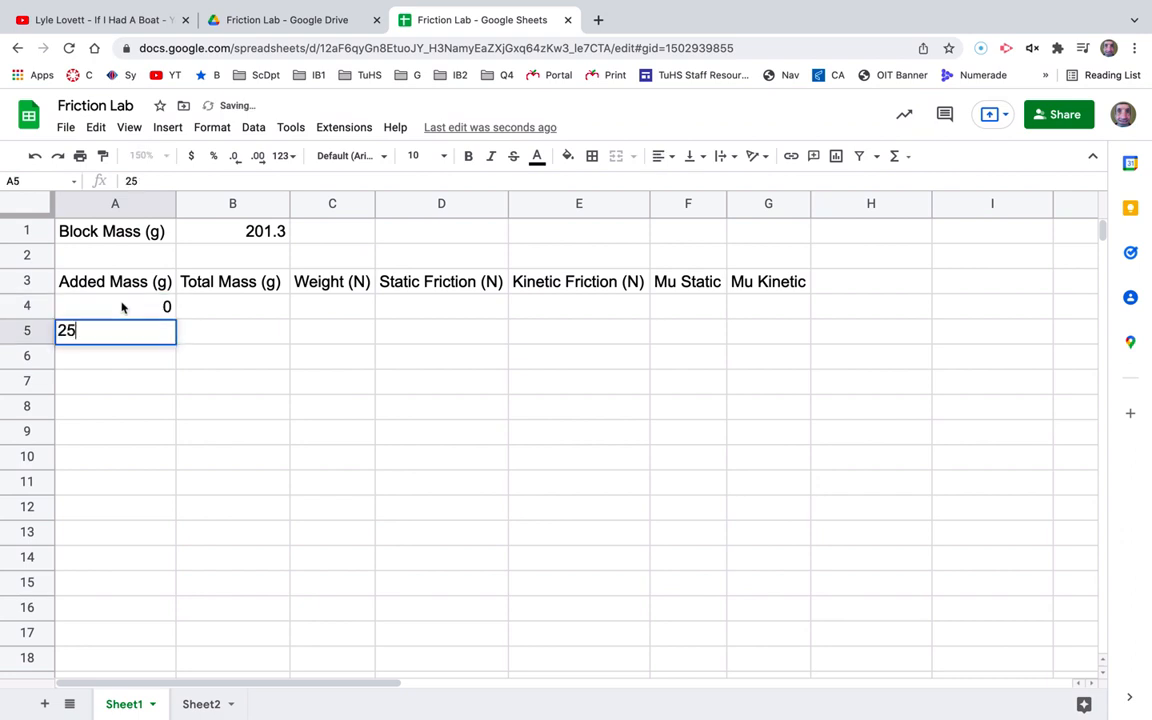
{"action": "type", "text": "0"}
{"action": "key", "text": "Return"}
{"action": "type", "text": "500"}
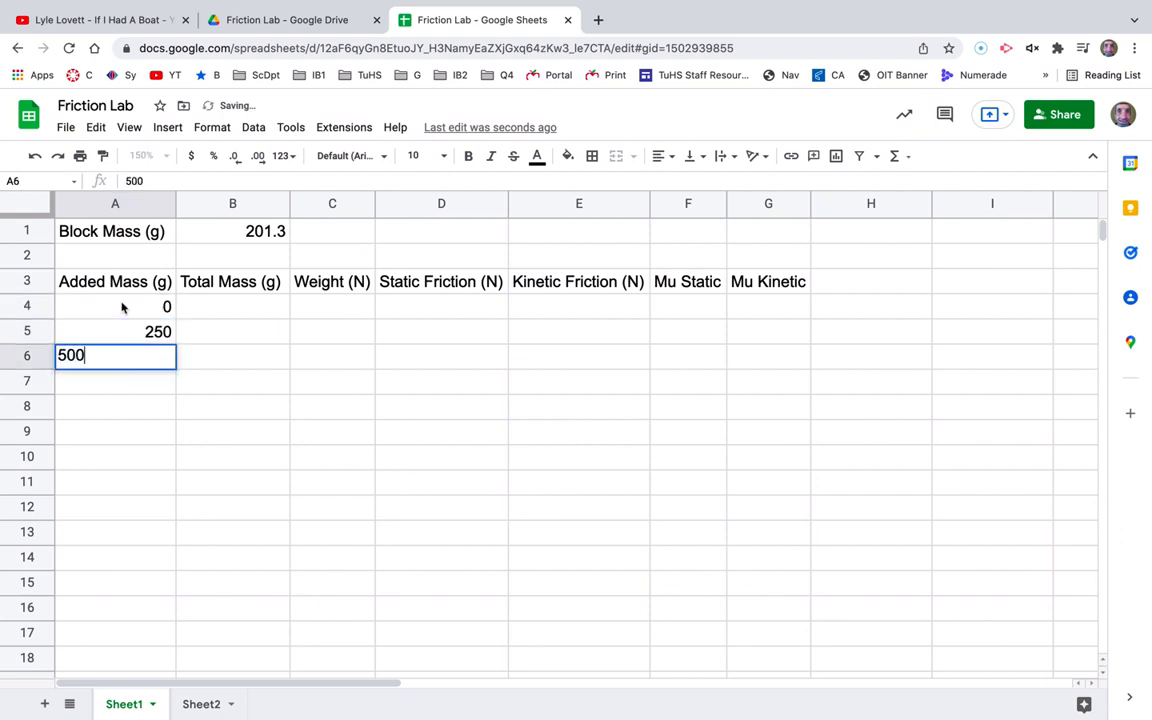
{"action": "key", "text": "Return"}
{"action": "type", "text": "7"}
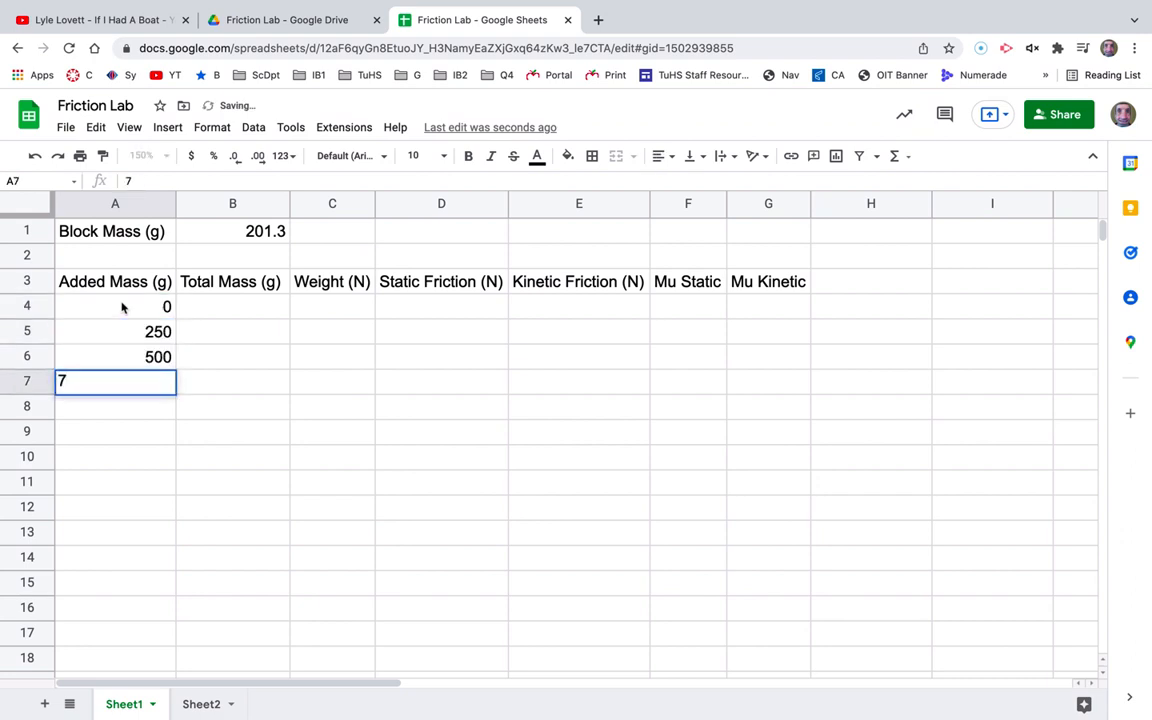
{"action": "type", "text": "50"}
{"action": "key", "text": "Return"}
{"action": "type", "text": "1"}
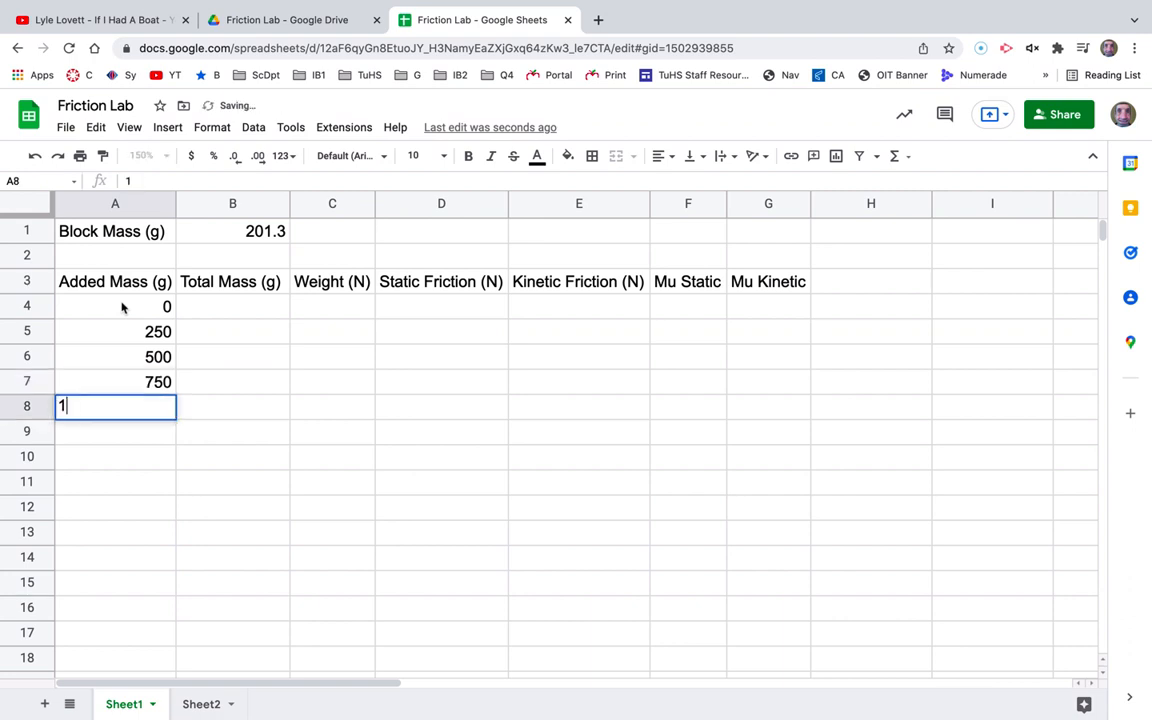
{"action": "type", "text": "000"}
{"action": "key", "text": "Return"}
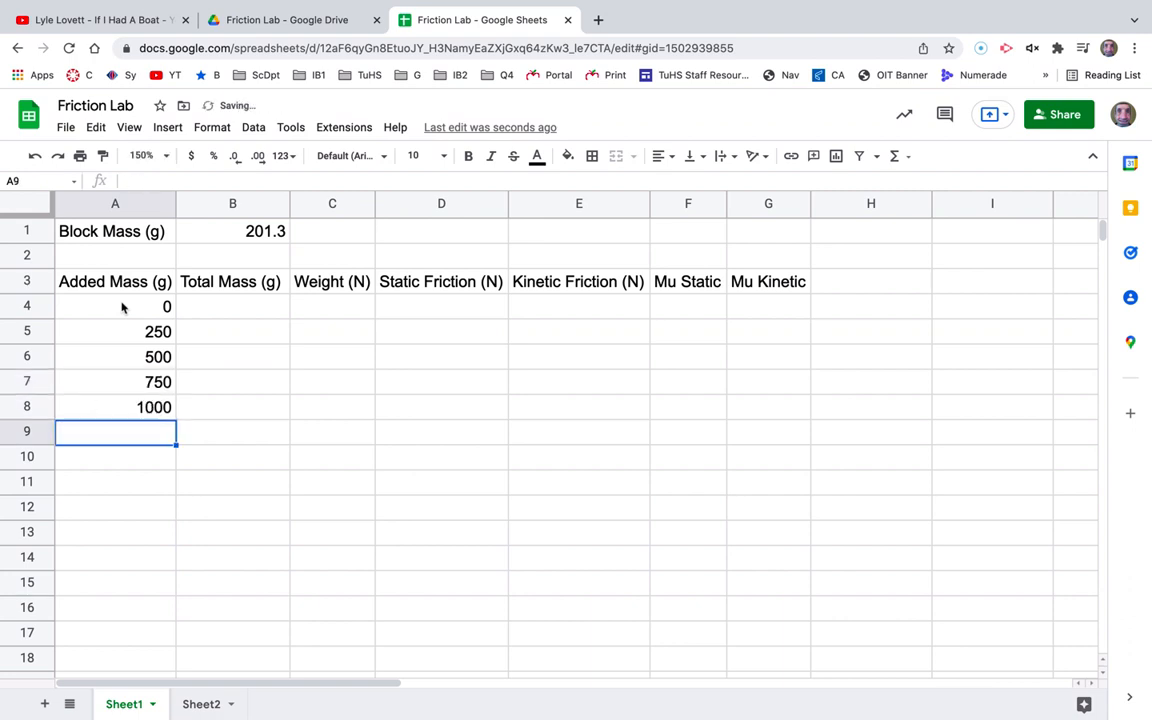
Calculate the first total mass in B4 with the formula =A4+201.3, adding the block mass to the added mass.
{"action": "left_click", "coordinate": [199, 317]}
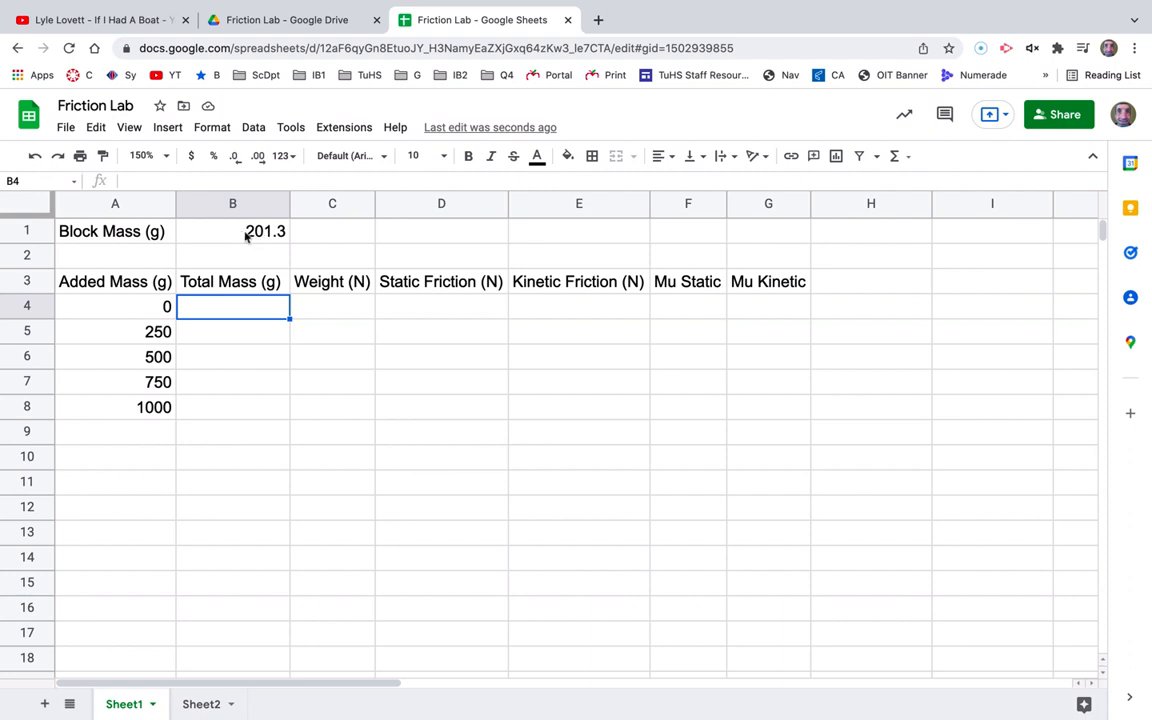
{"action": "left_click", "coordinate": [253, 236]}
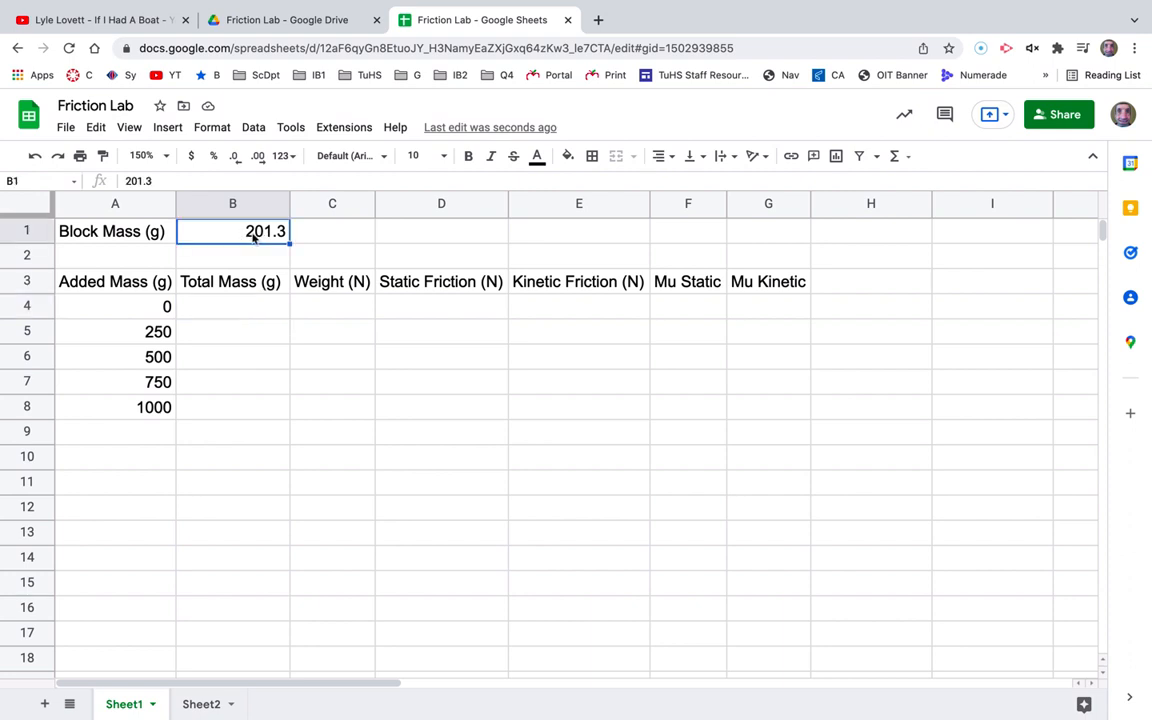
{"action": "left_click", "coordinate": [234, 313]}
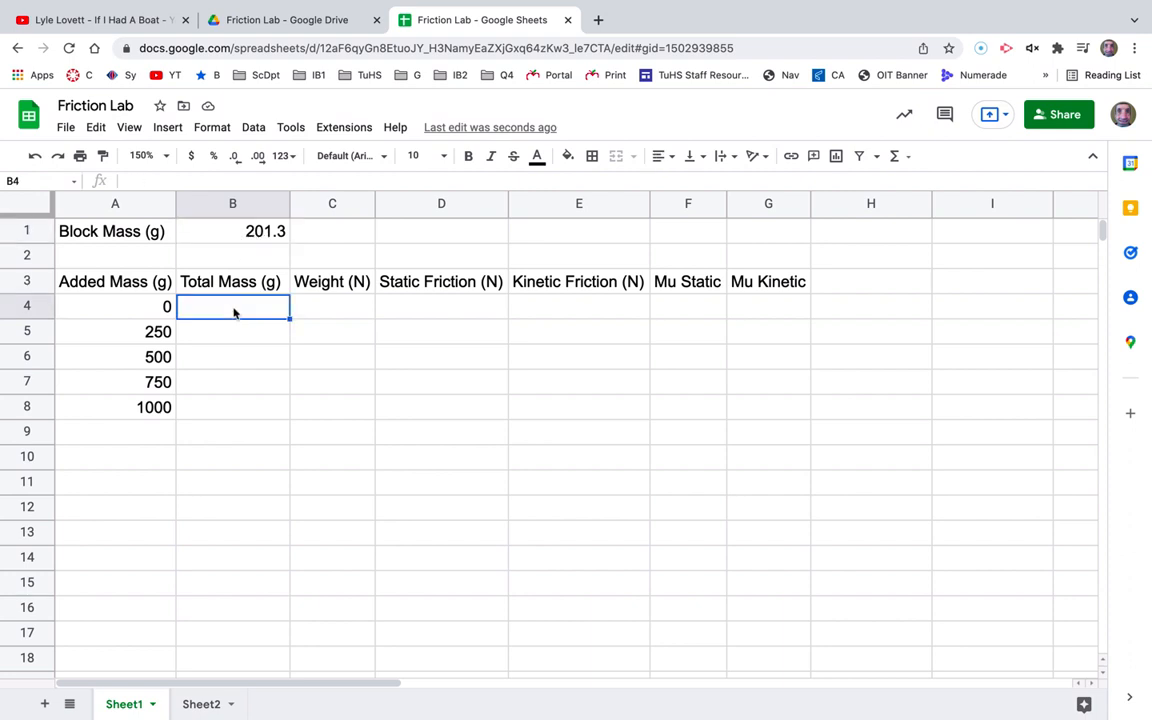
{"action": "type", "text": "="}
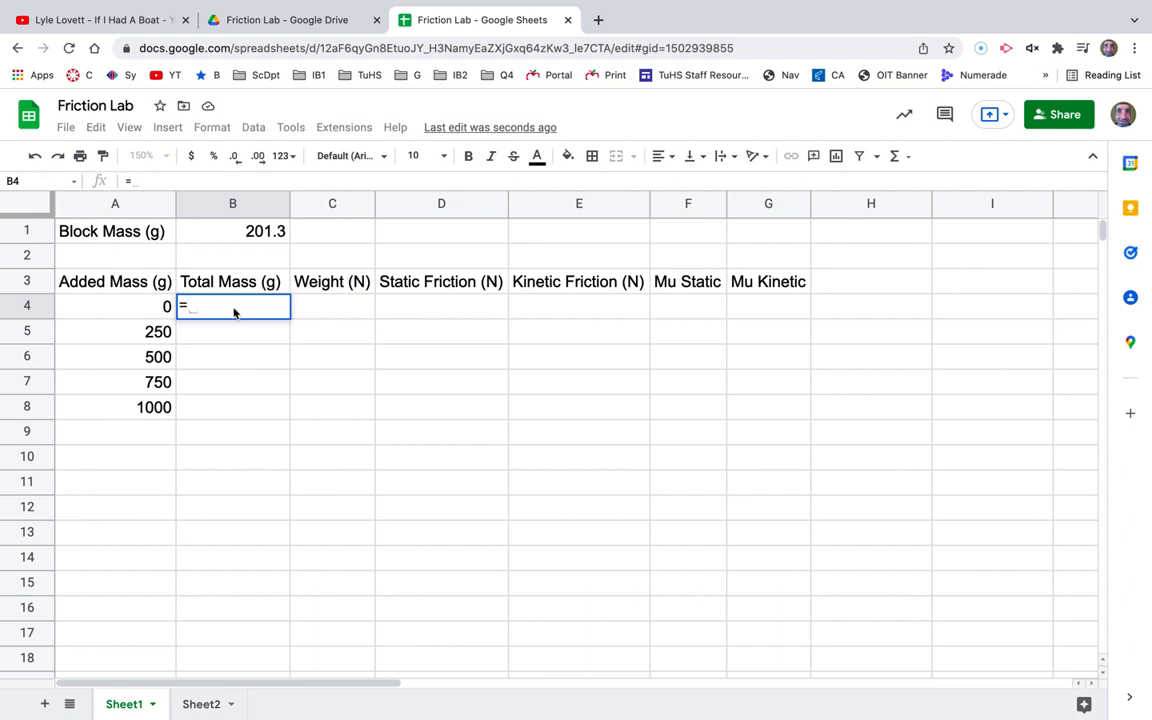
{"action": "left_click", "coordinate": [148, 315]}
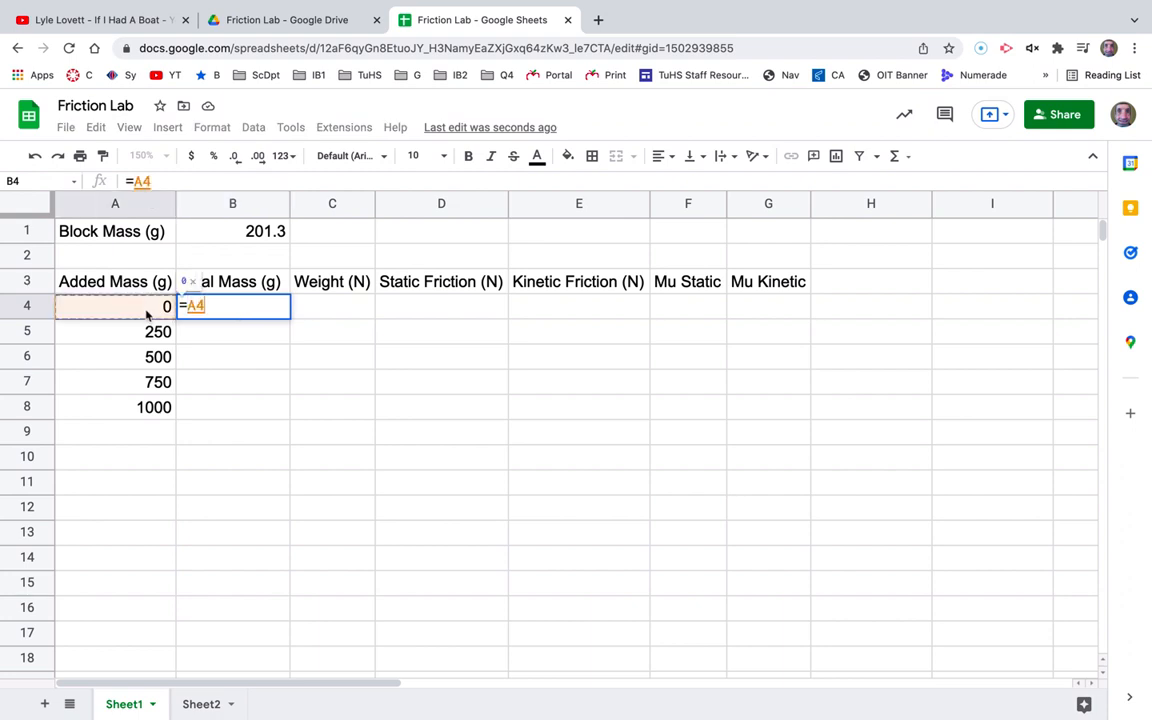
{"action": "type", "text": "+"}
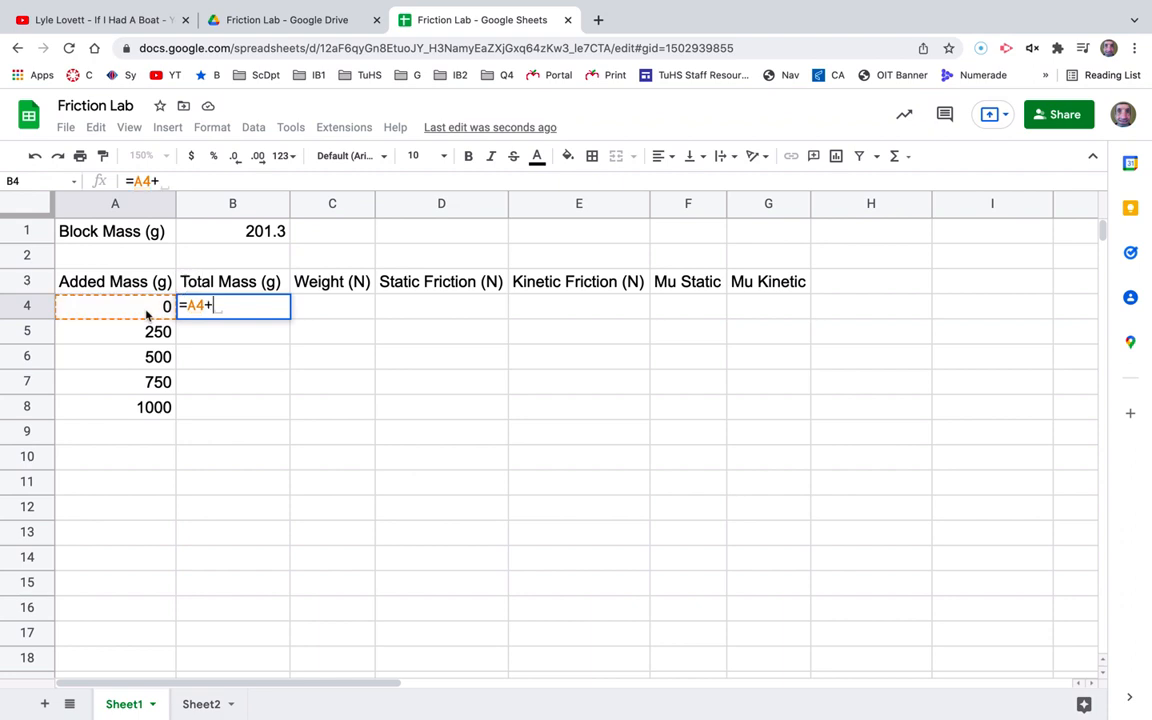
{"action": "type", "text": "2"}
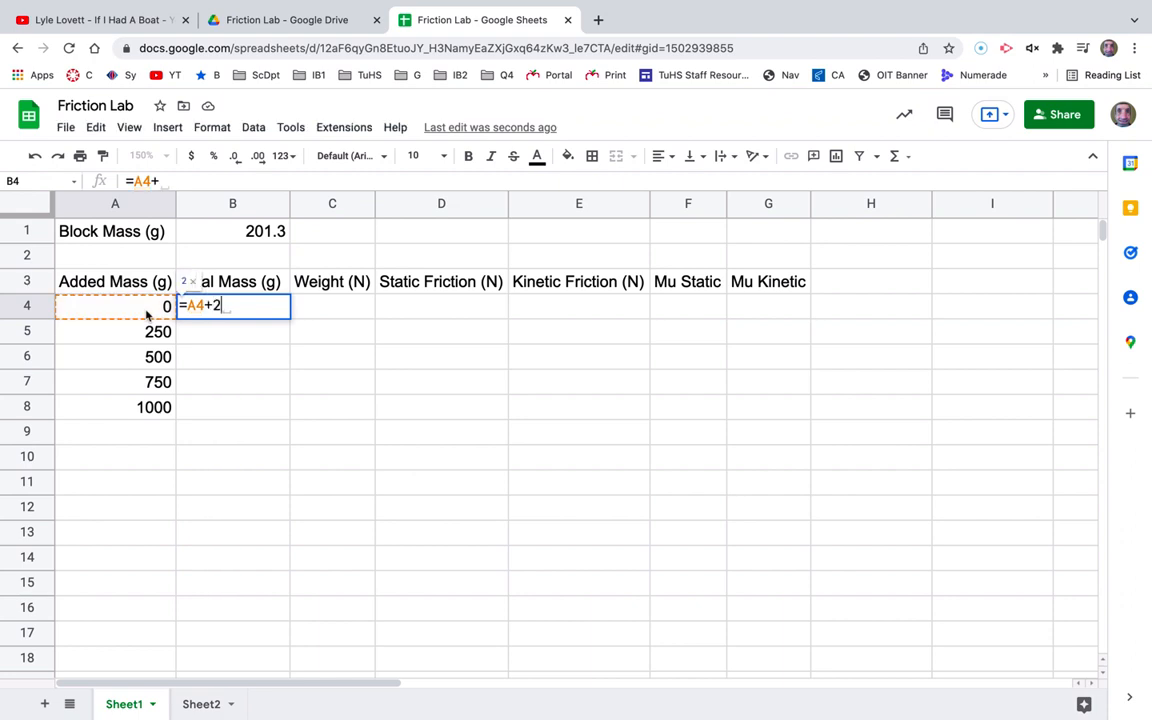
{"action": "type", "text": "01.3"}
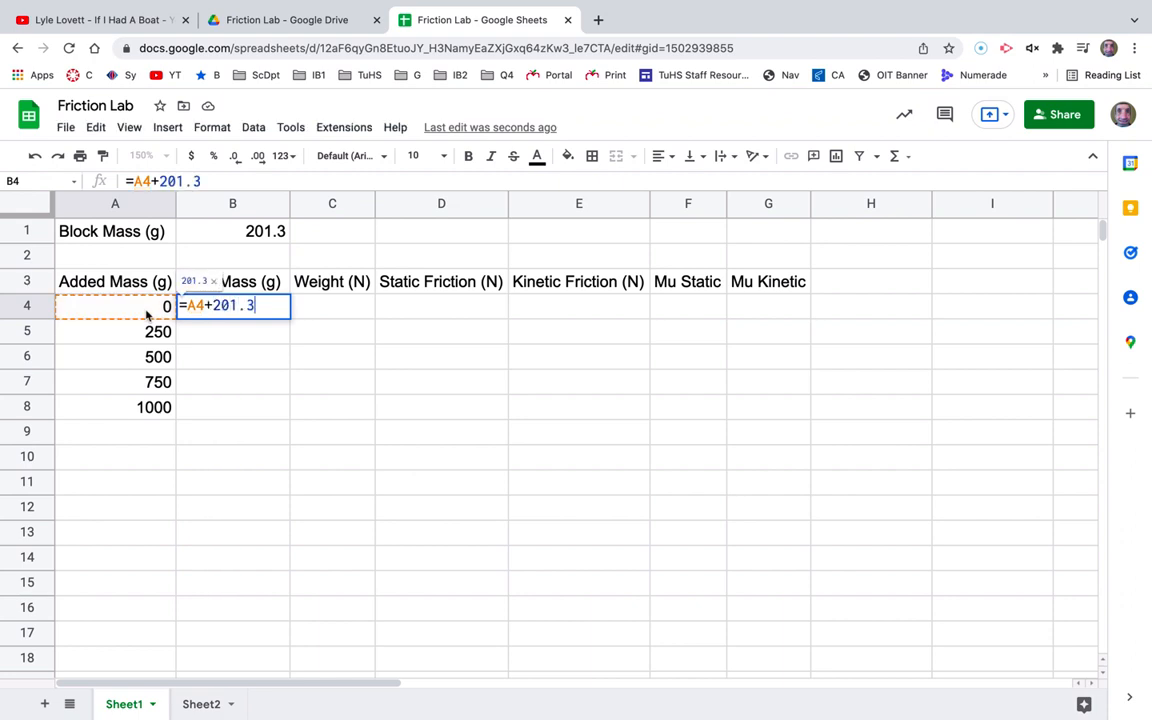
{"action": "key", "text": "Return"}
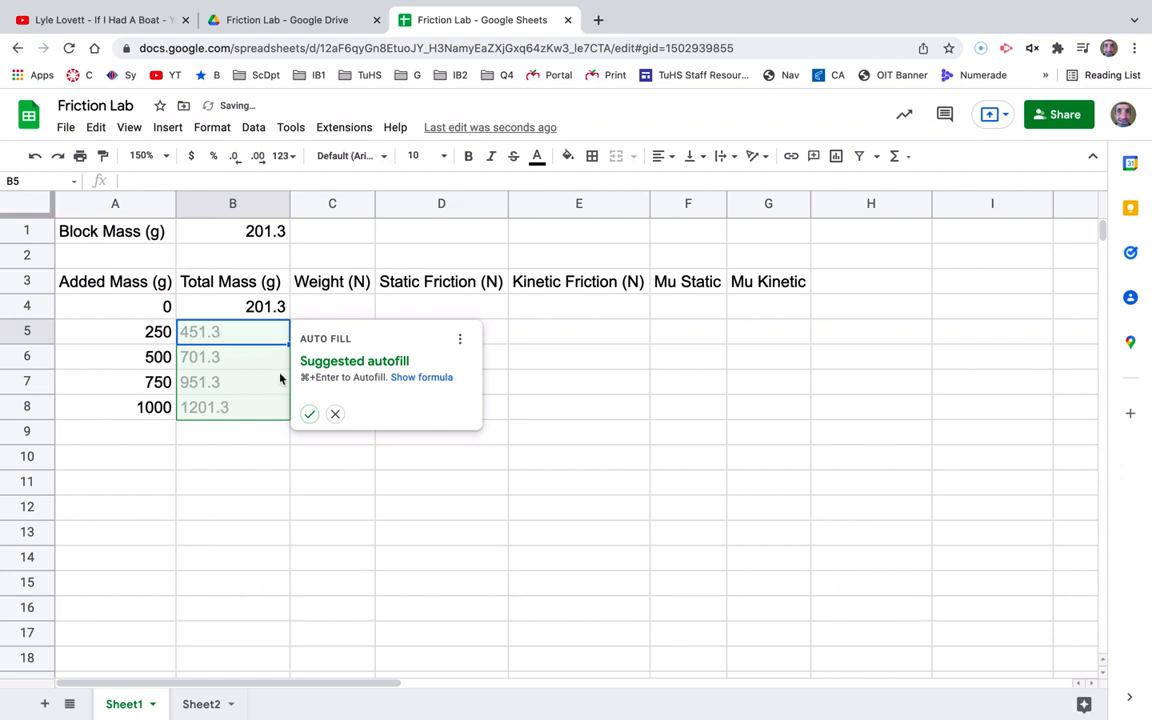
Fill the total mass formula from B4 down to B8.
{"action": "left_click", "coordinate": [310, 414]}
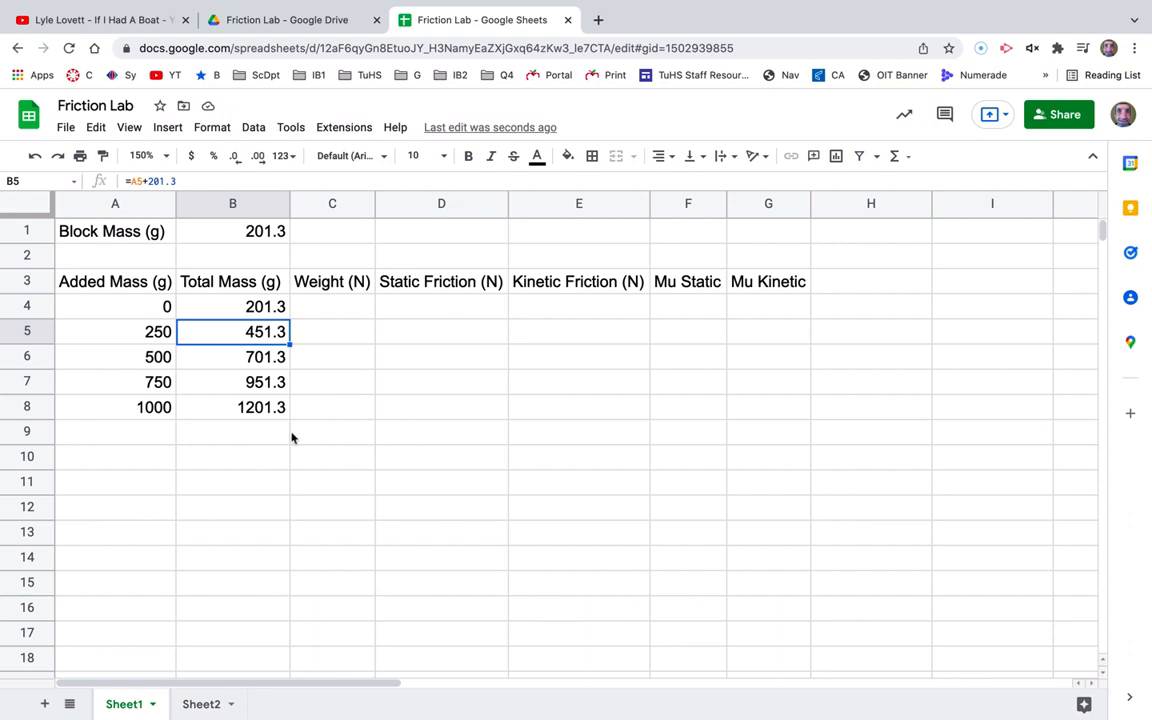
{"action": "key", "text": "ctrl+z"}
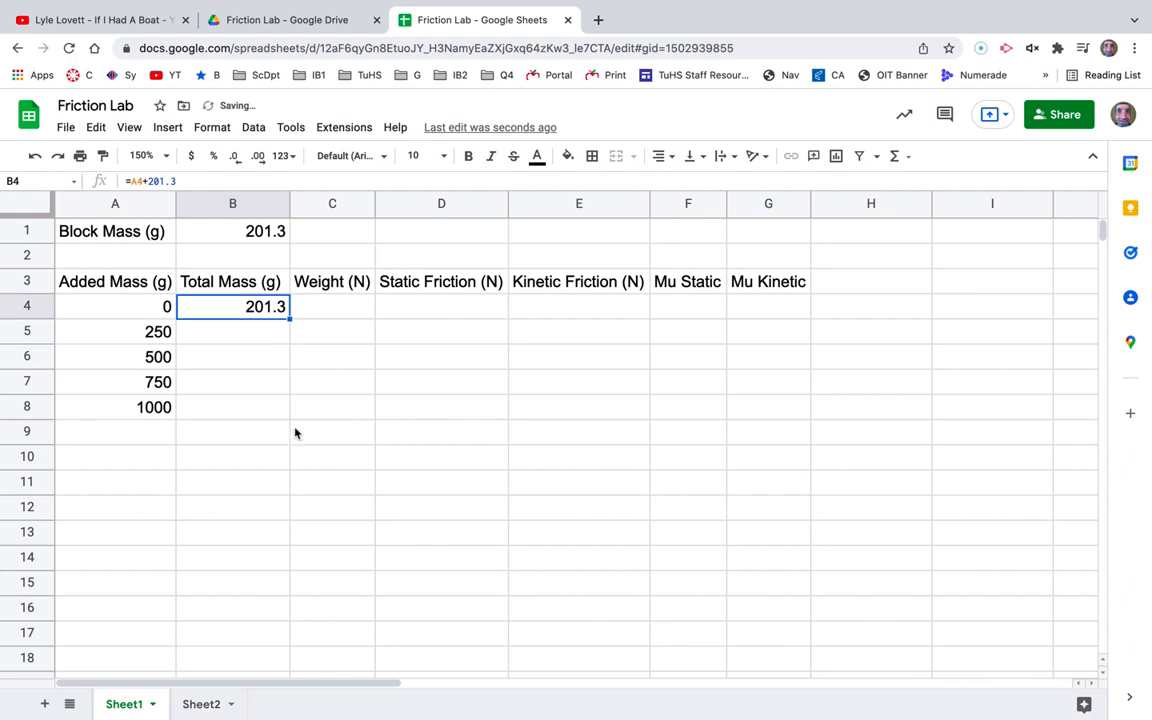
{"action": "left_click", "coordinate": [243, 339]}
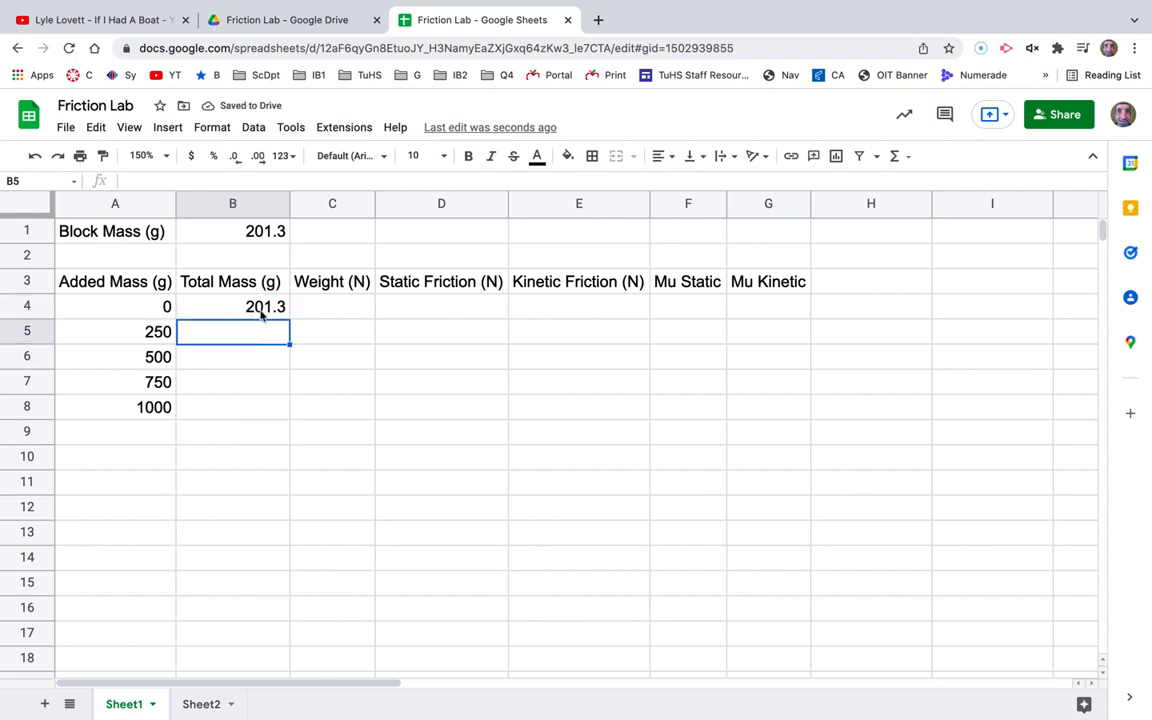
{"action": "left_click", "coordinate": [270, 312]}
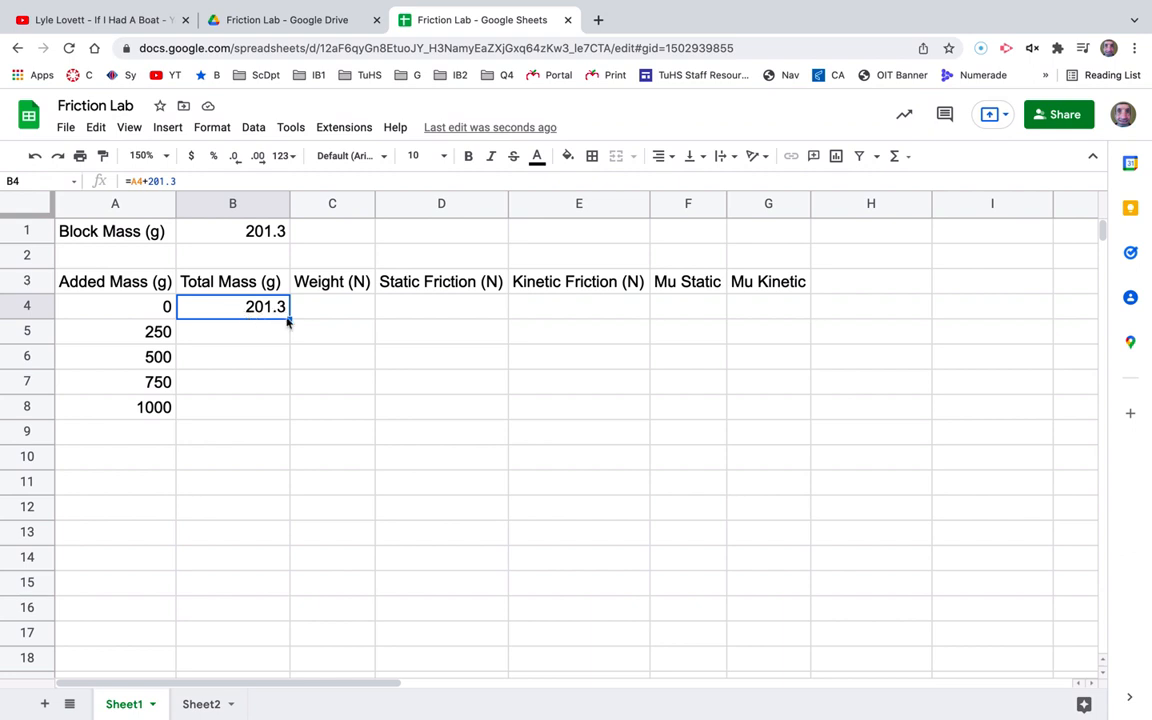
{"action": "left_click_drag", "start_coordinate": [288, 319], "coordinate": [274, 411]}
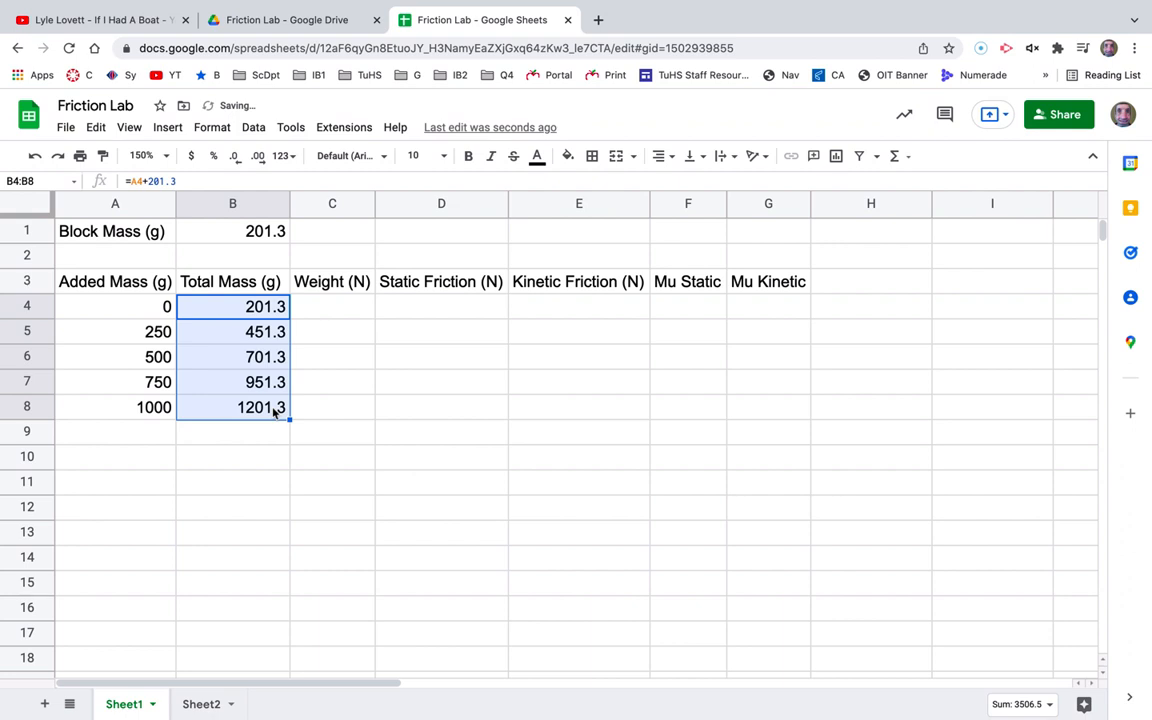
Calculate the first weight in newtons in C4 with the formula =B4/1000*9.8.
{"action": "left_click", "coordinate": [350, 312]}
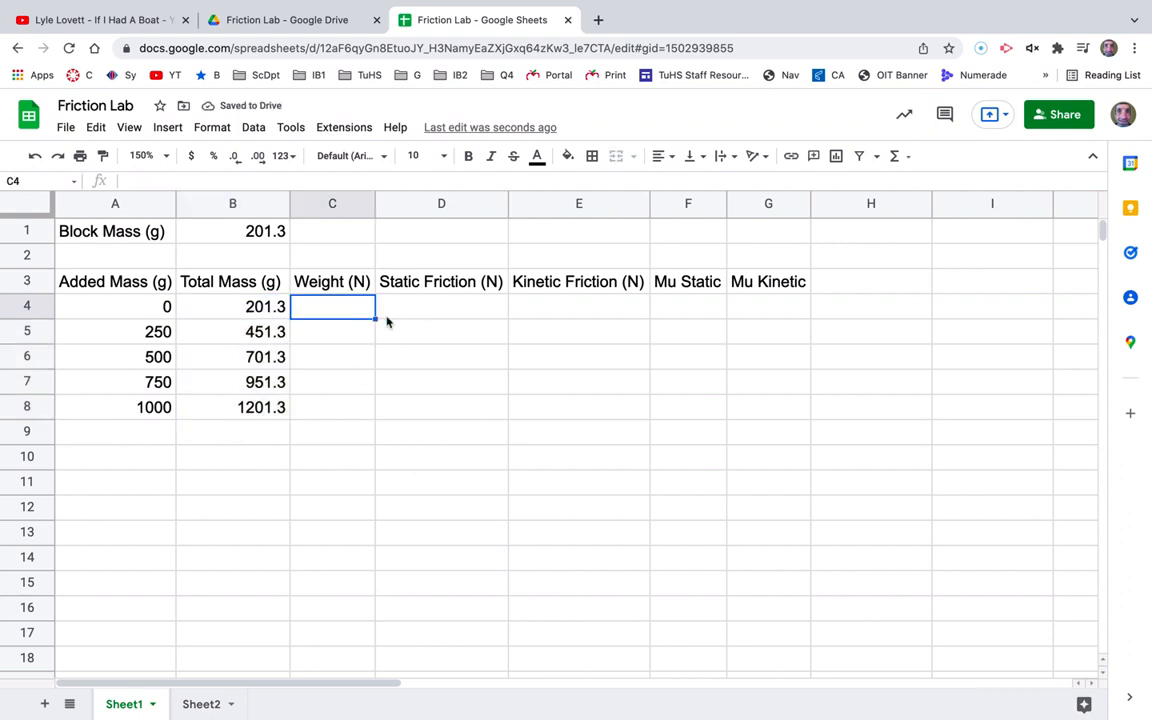
{"action": "type", "text": "="}
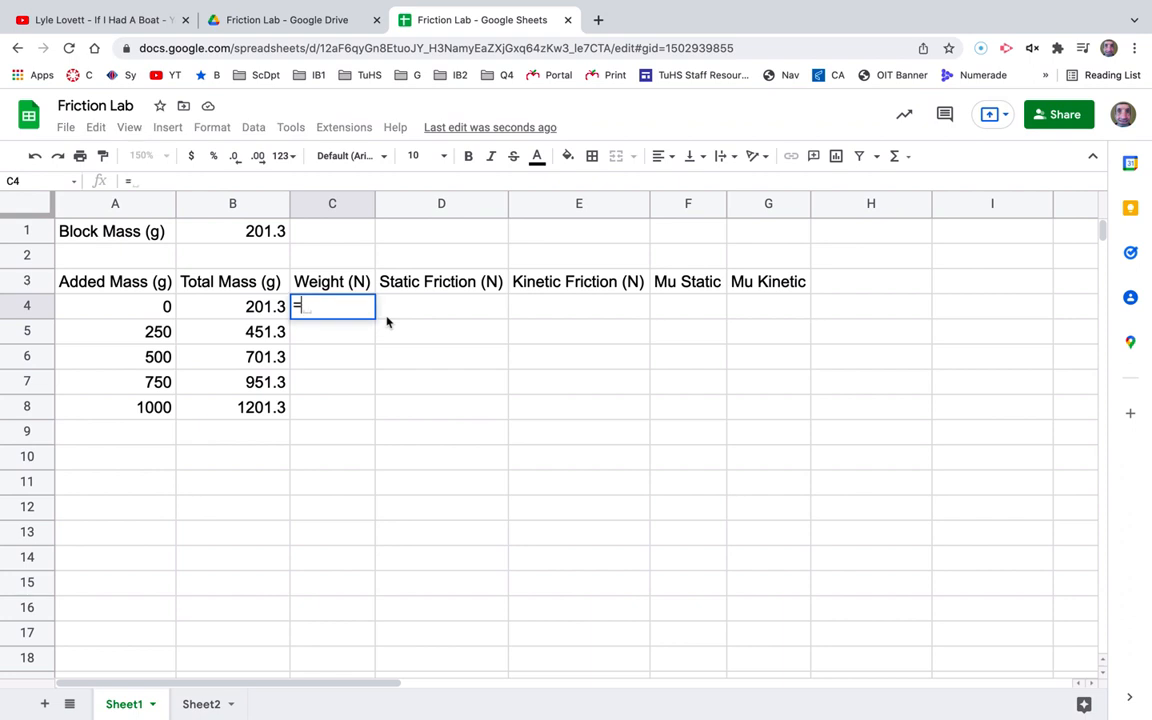
{"action": "left_click", "coordinate": [252, 312]}
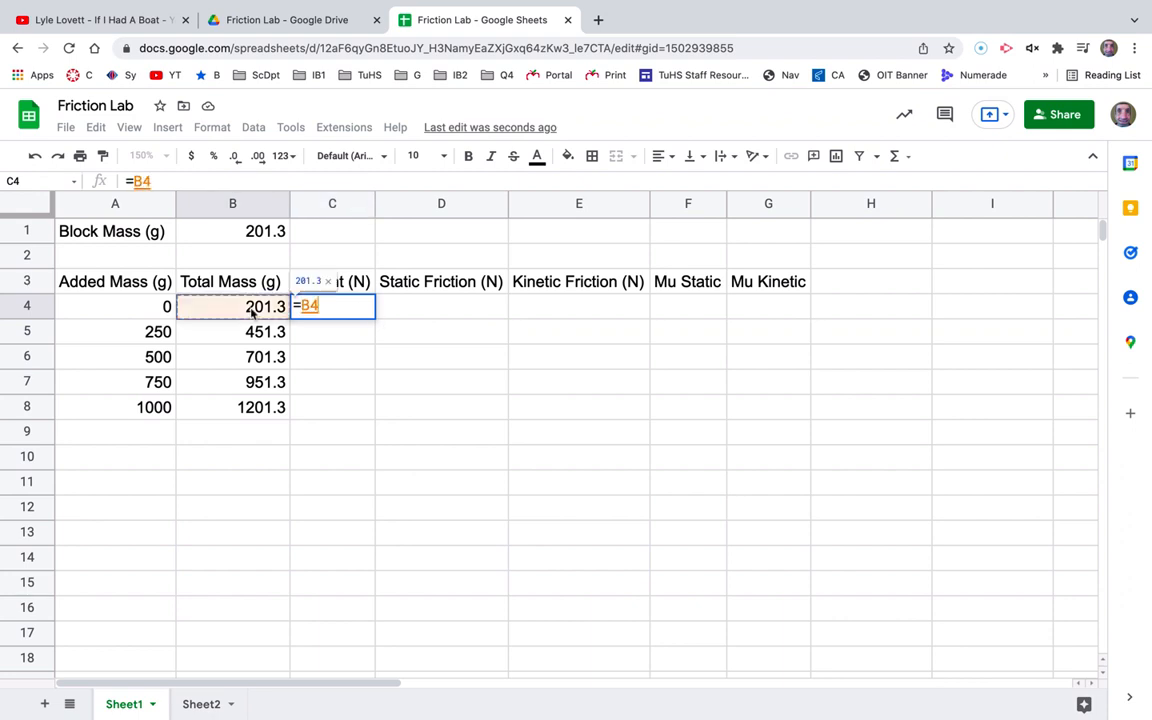
{"action": "type", "text": "/1000"}
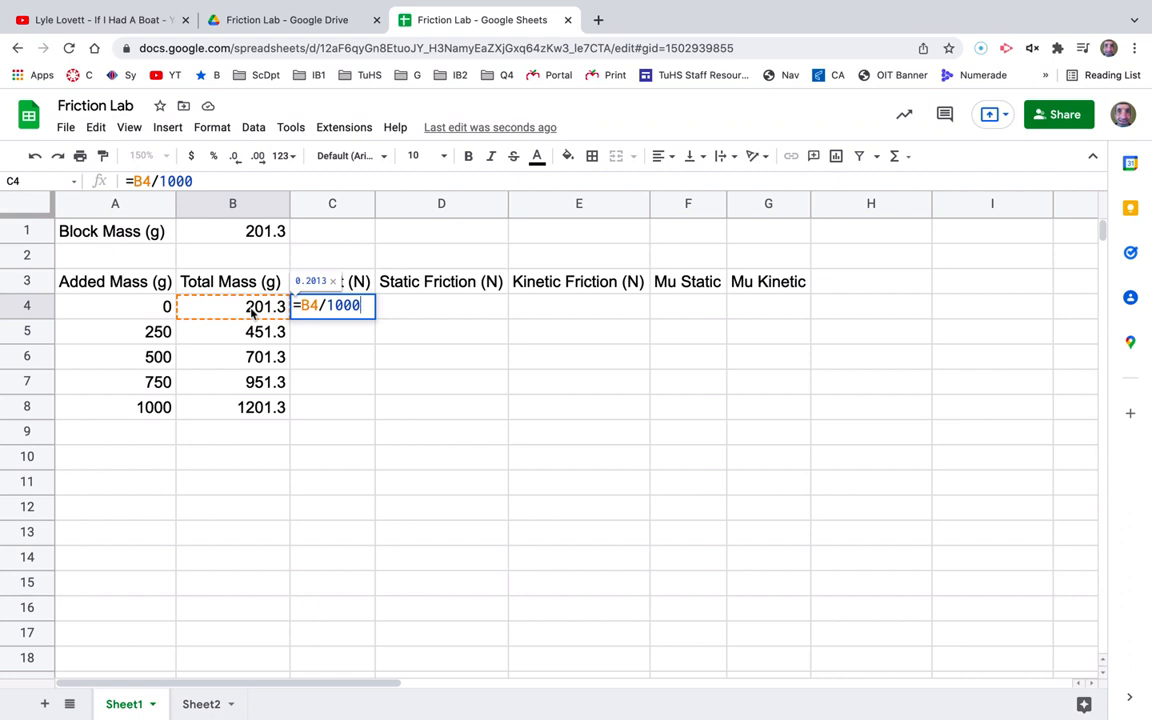
{"action": "type", "text": "*"}
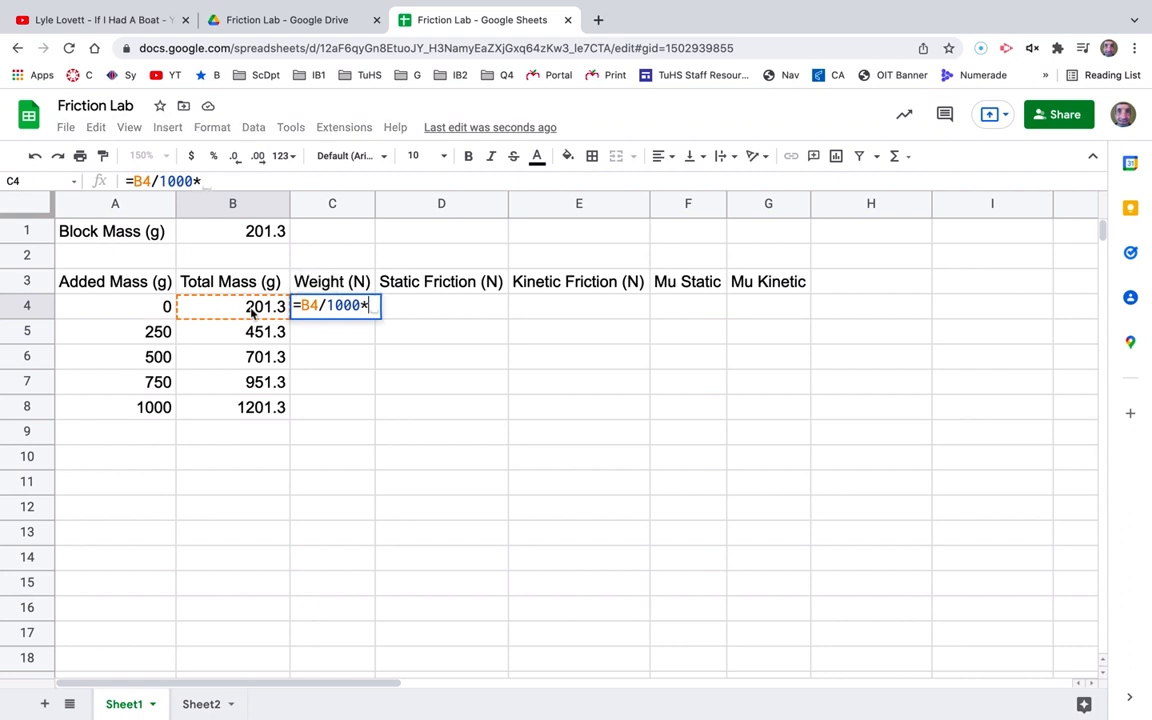
{"action": "type", "text": "9.8"}
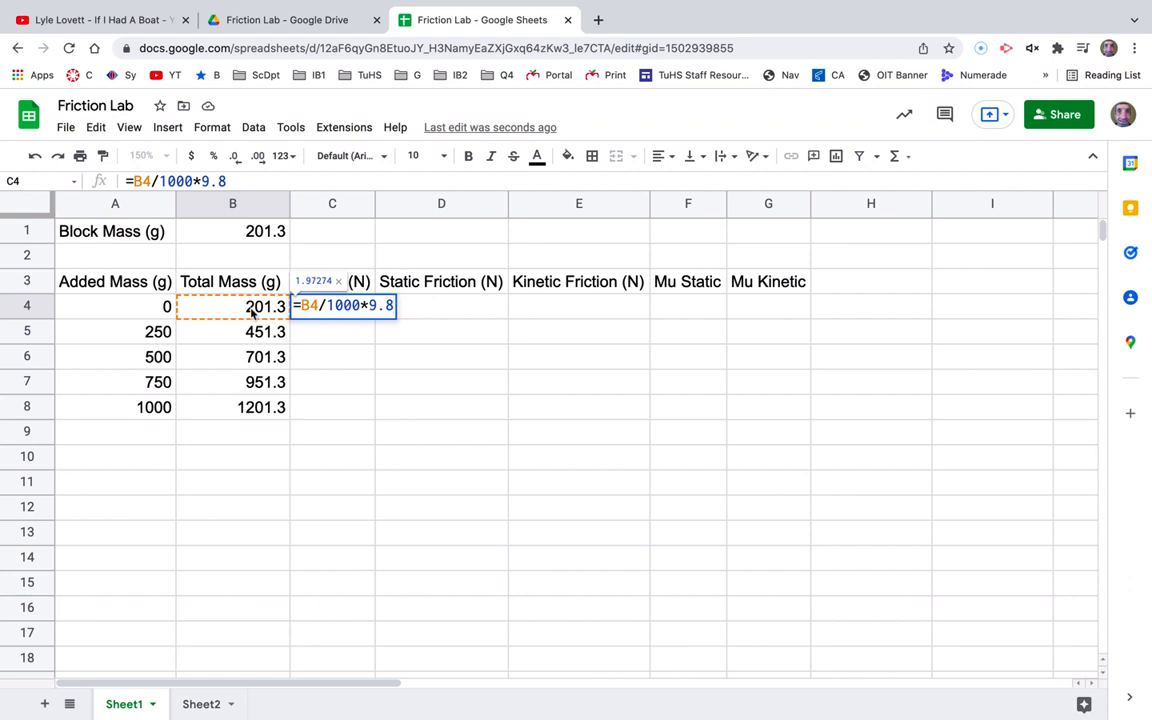
{"action": "key", "text": "Return"}
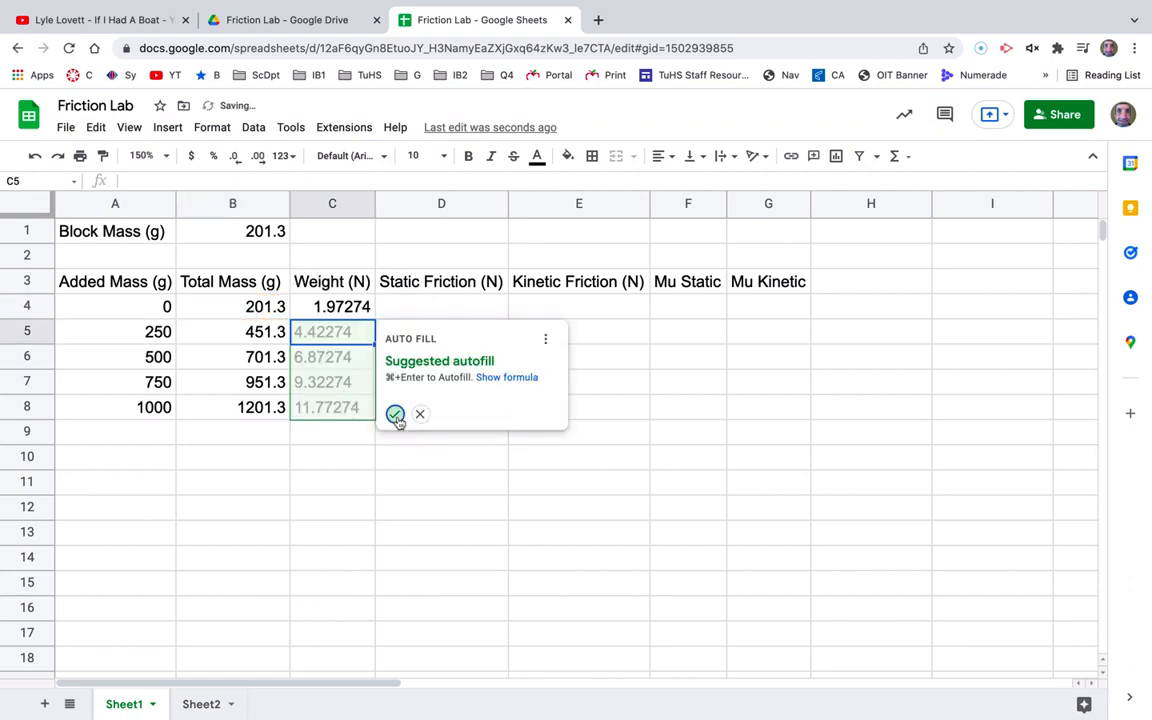
Fill the weight formula from C4 down to C8.
{"action": "left_click", "coordinate": [395, 413]}
{"action": "key", "text": "ctrl+z"}
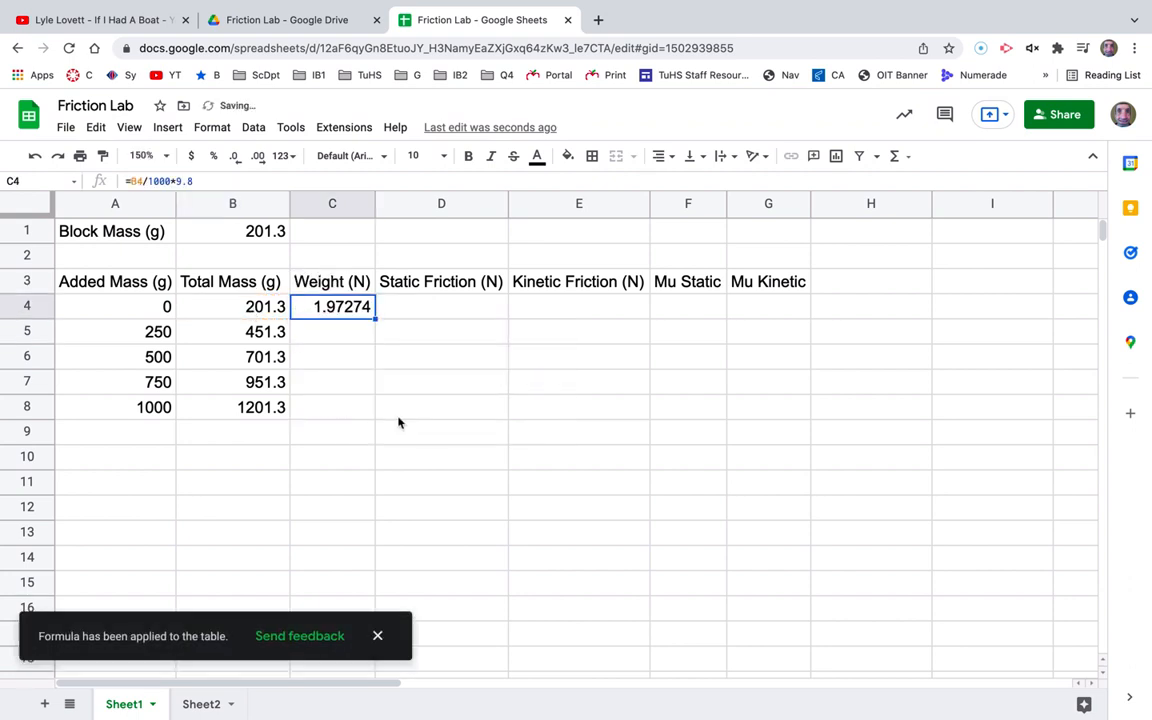
{"action": "left_click_drag", "start_coordinate": [375, 318], "coordinate": [352, 427]}
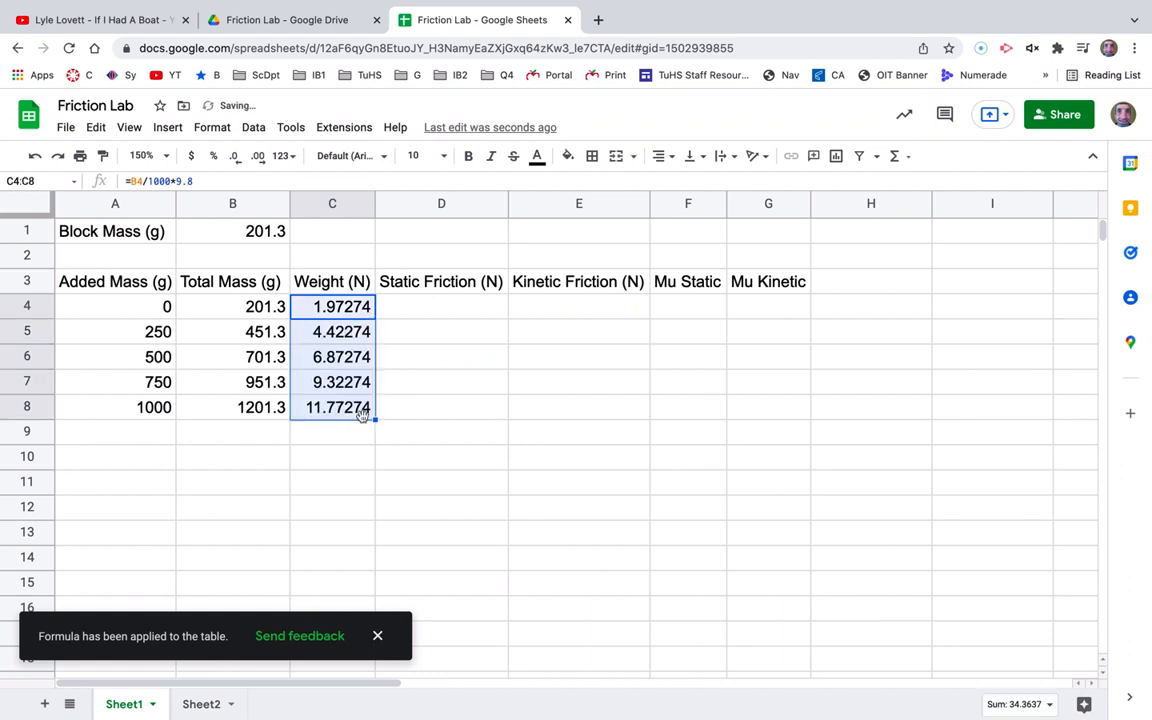
{"action": "left_click", "coordinate": [522, 320]}
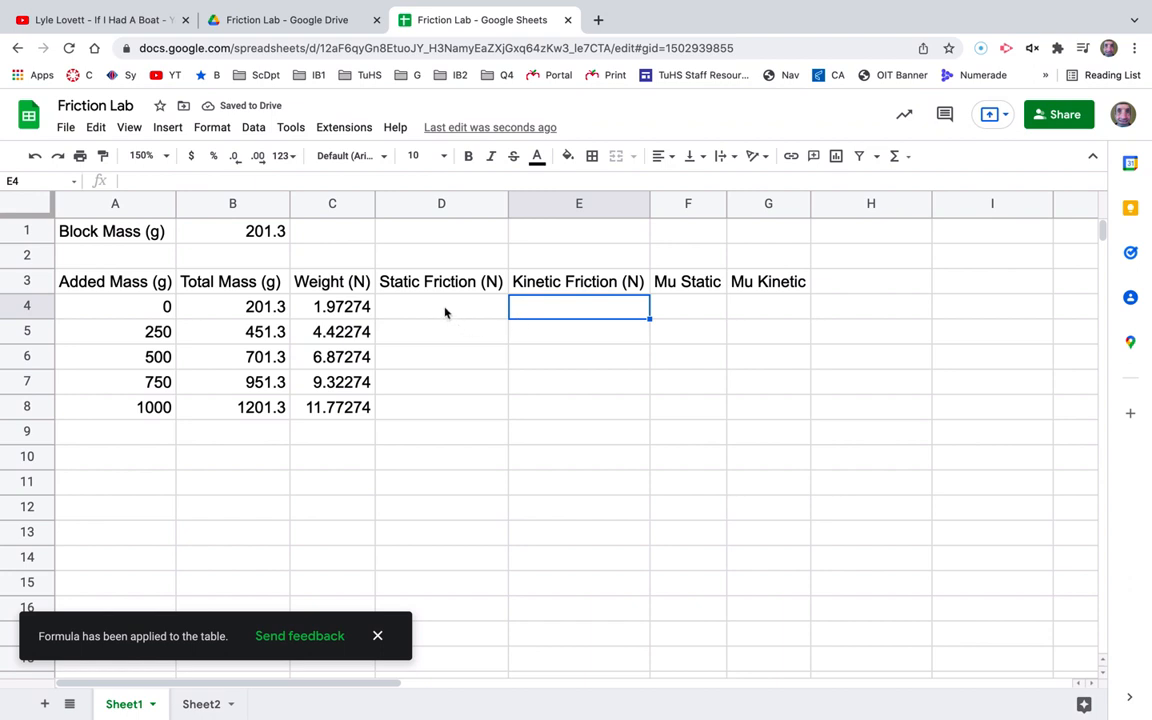
{"action": "left_click_drag", "start_coordinate": [445, 314], "coordinate": [612, 411]}
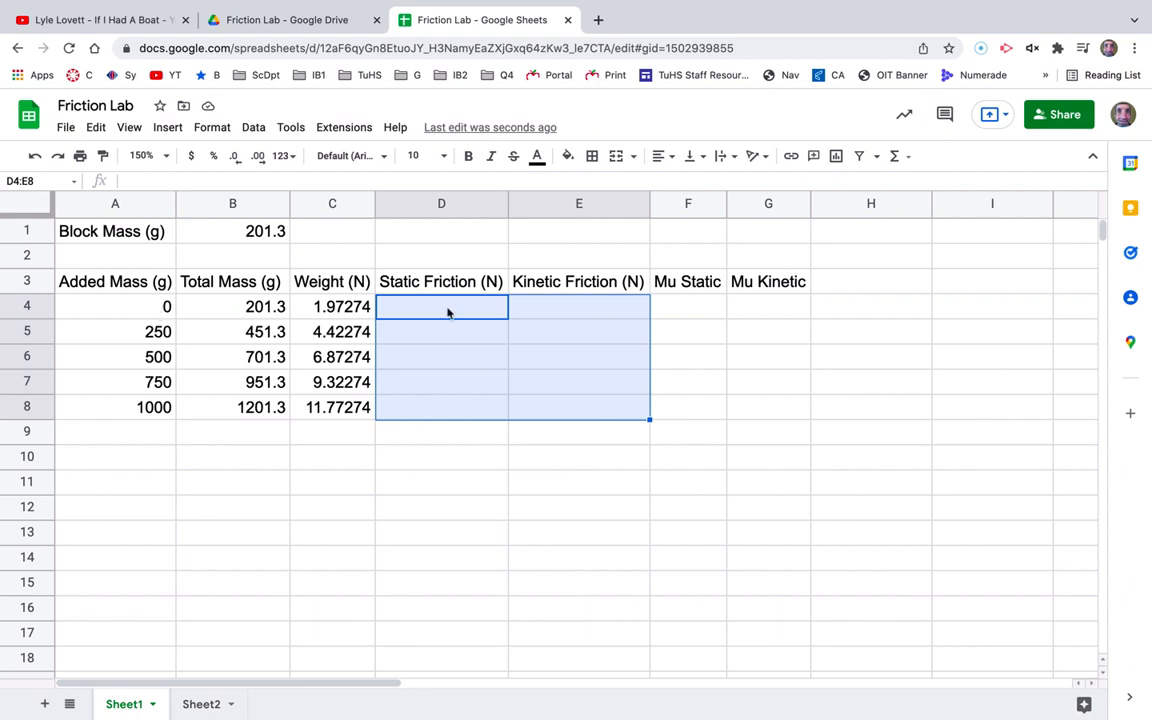
{"action": "left_click", "coordinate": [428, 336]}
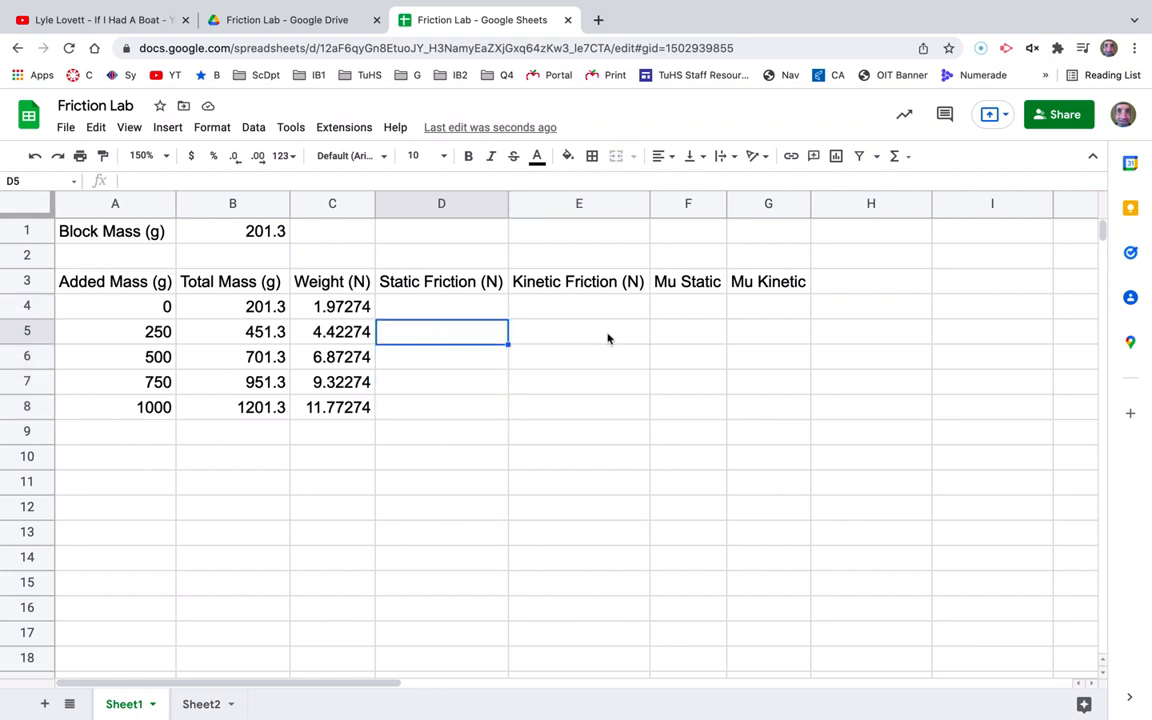
{"action": "left_click", "coordinate": [607, 338]}
{"action": "left_click", "coordinate": [437, 364]}
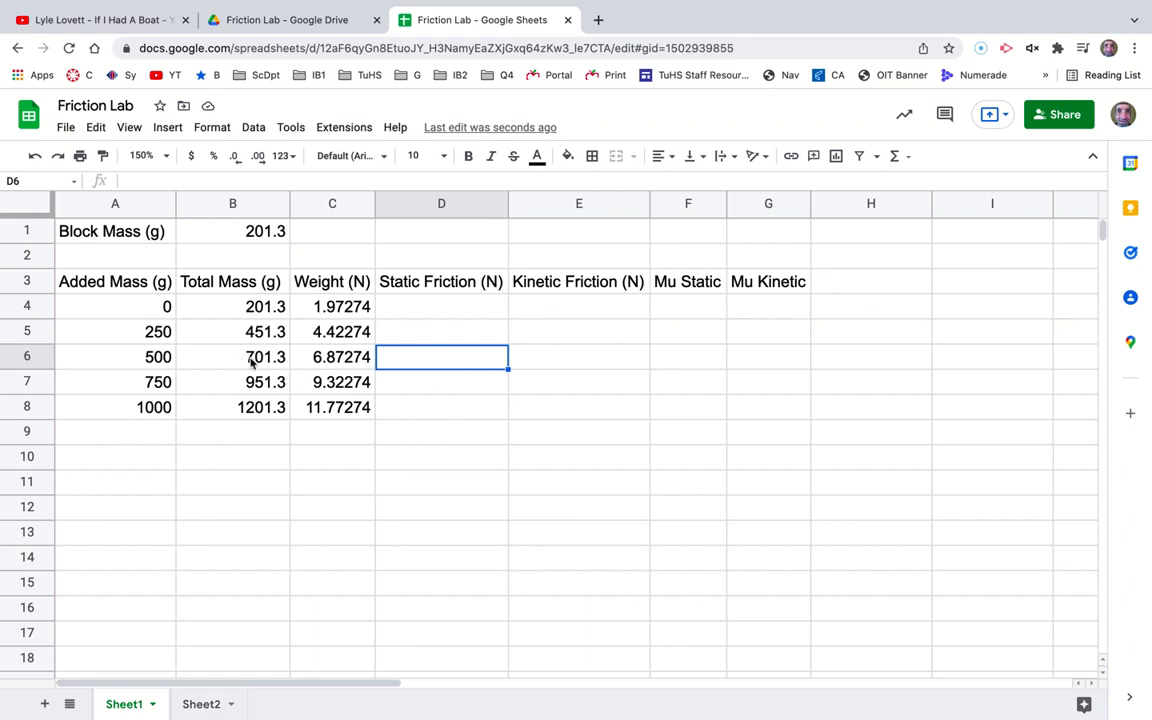
{"action": "left_click", "coordinate": [526, 362]}
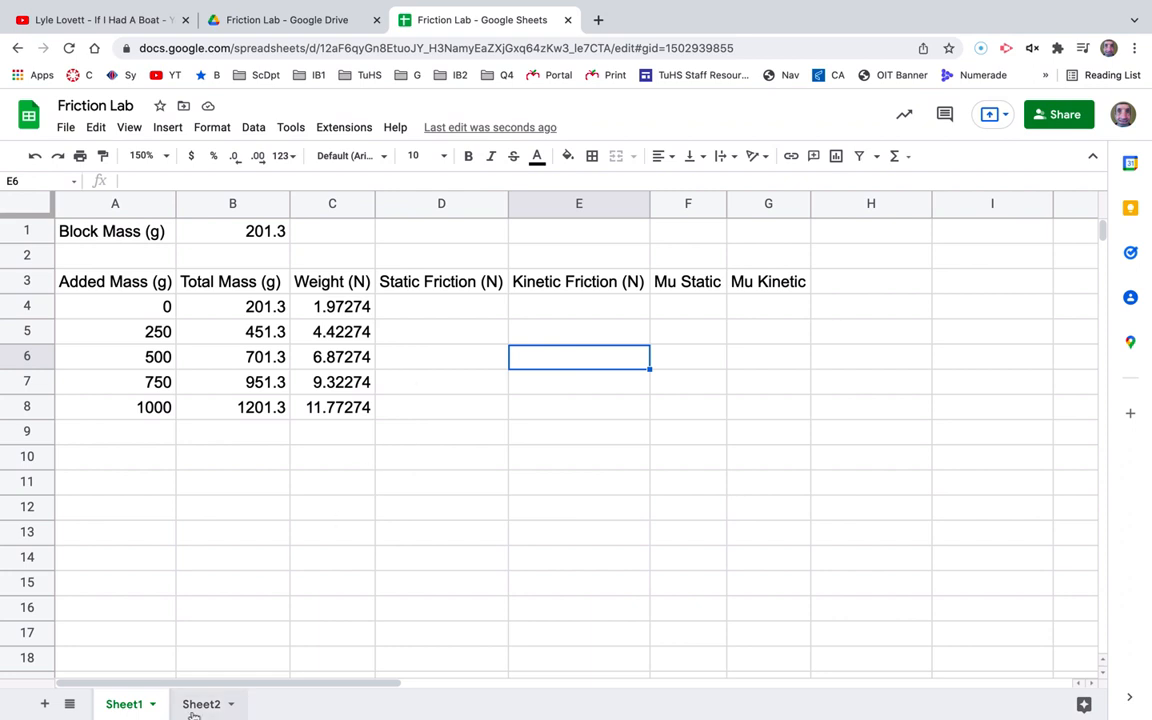
Copy the measured friction values from Sheet2 A1:B5 into the static and kinetic friction columns of Sheet1, starting at D4.
{"action": "left_click", "coordinate": [205, 705]}
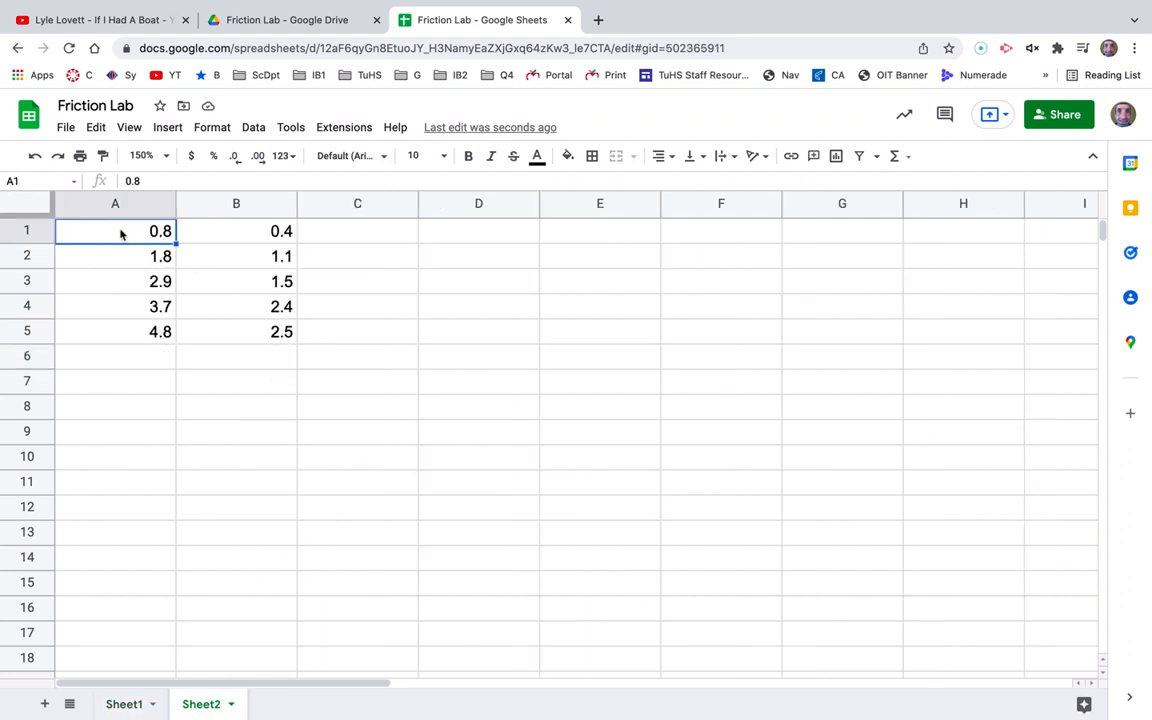
{"action": "left_click_drag", "start_coordinate": [121, 231], "coordinate": [256, 332]}
{"action": "key", "text": "ctrl+c"}
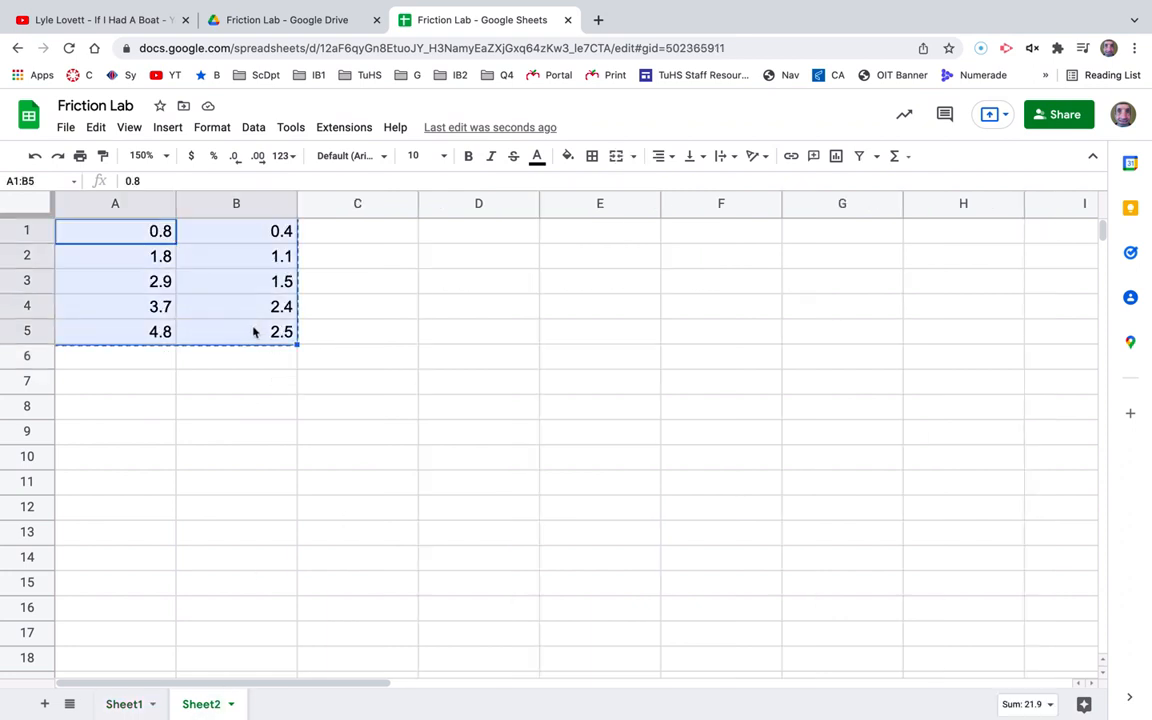
{"action": "left_click", "coordinate": [118, 706]}
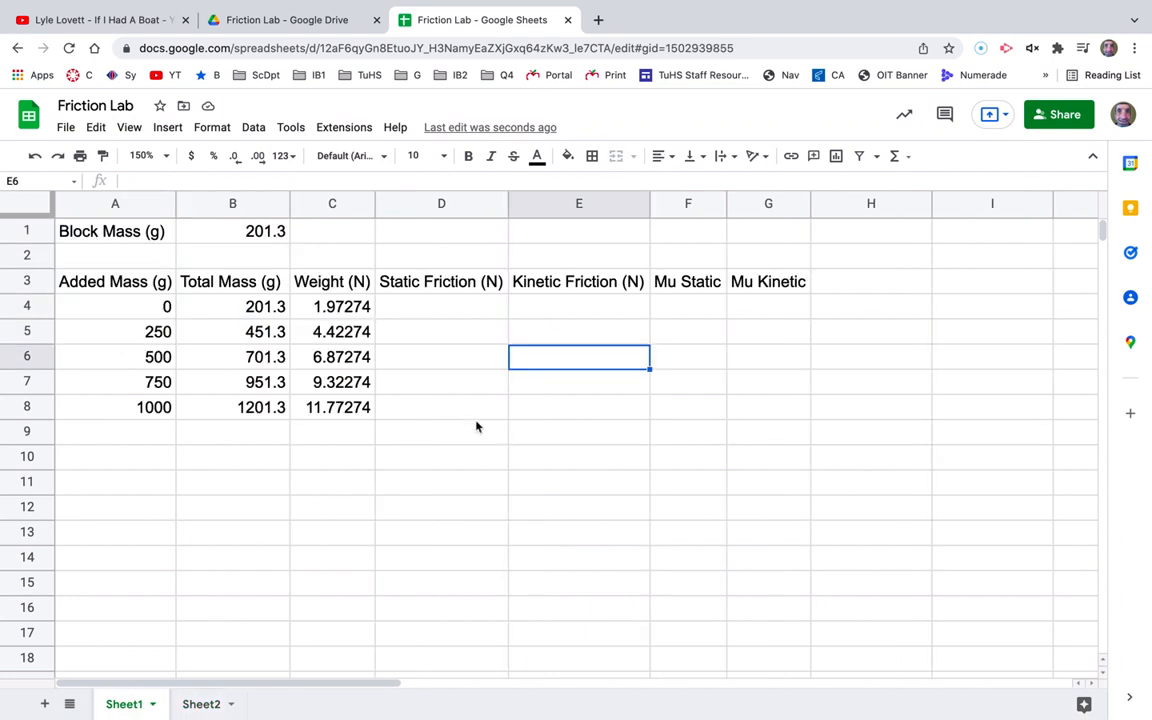
{"action": "left_click", "coordinate": [455, 311]}
{"action": "key", "text": "ctrl+v"}
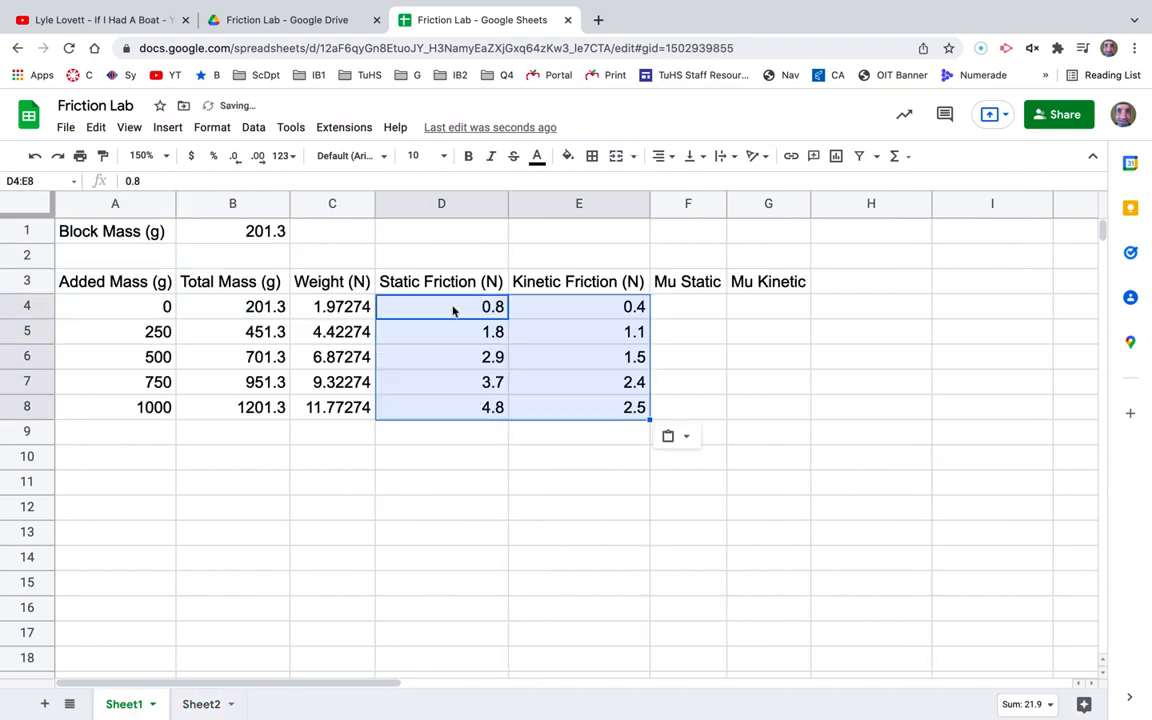
Calculate the static friction coefficient in F4 with the formula =D4/C4 and autofill it down to F8.
{"action": "left_click", "coordinate": [720, 312]}
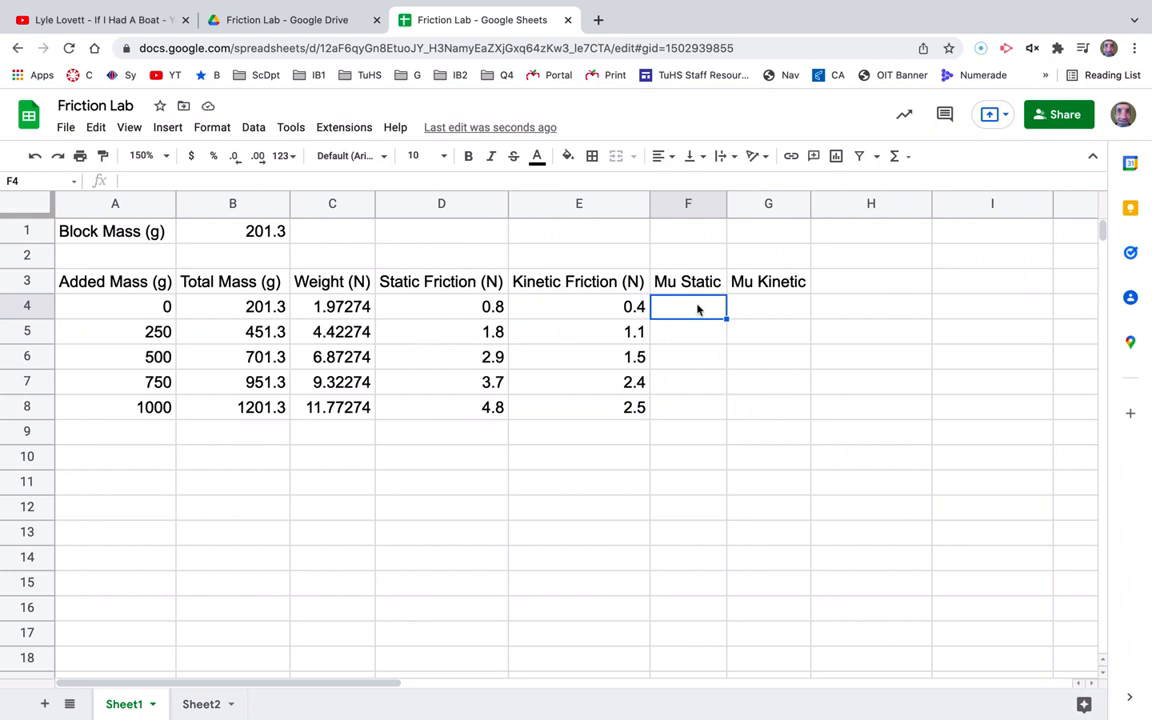
{"action": "type", "text": "="}
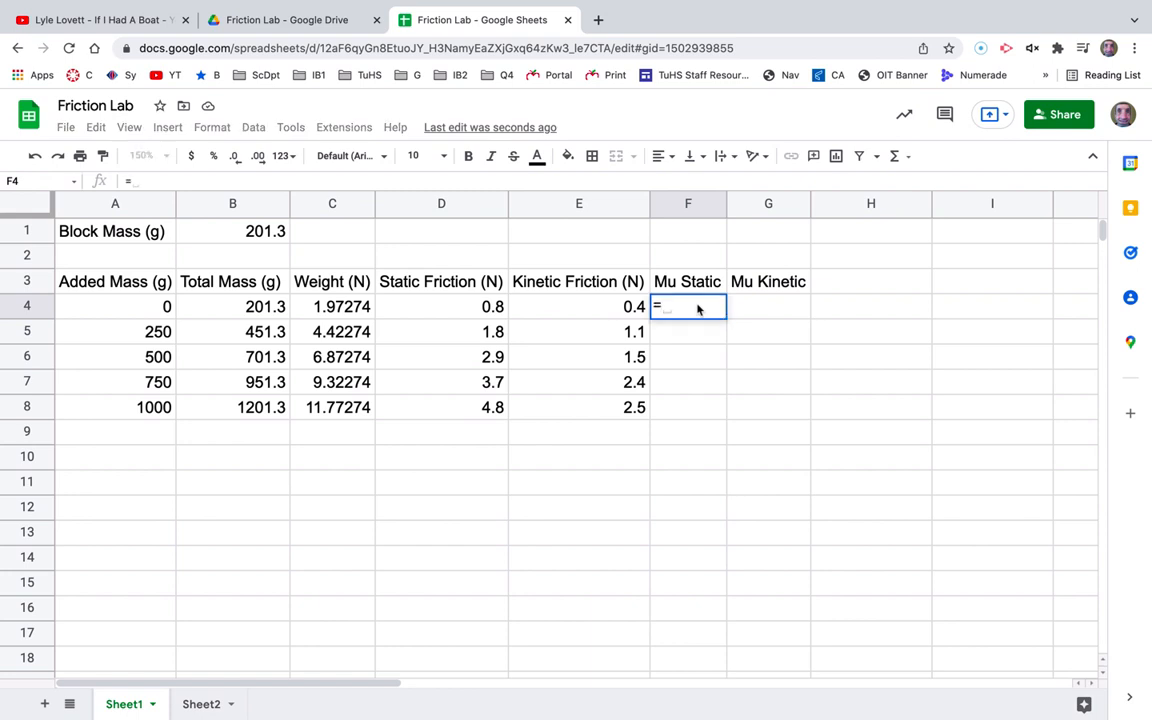
{"action": "left_click", "coordinate": [446, 314]}
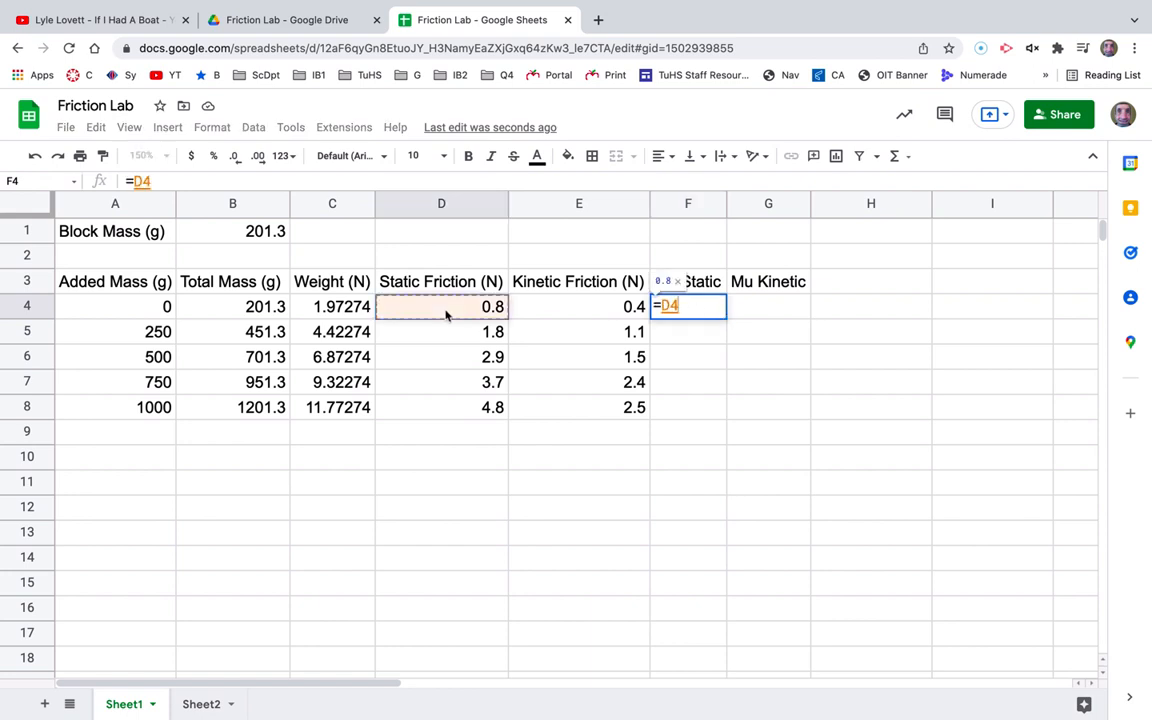
{"action": "type", "text": "/"}
{"action": "left_click", "coordinate": [343, 314]}
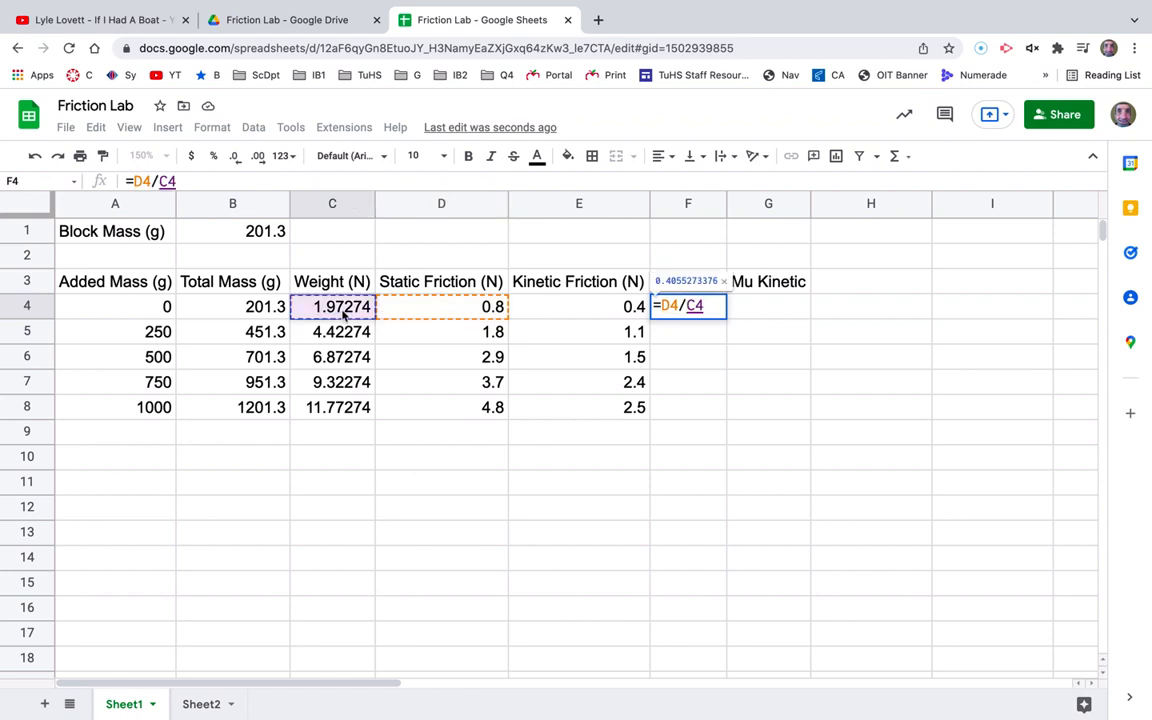
{"action": "key", "text": "Return"}
{"action": "left_click", "coordinate": [746, 413]}
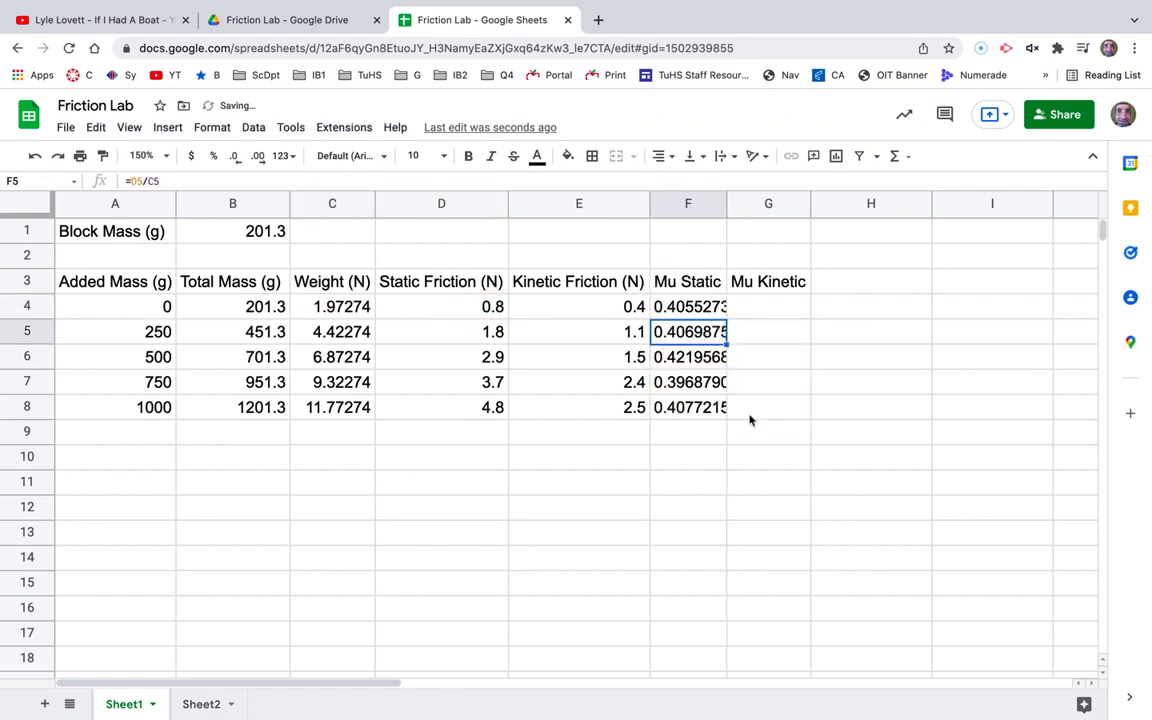
Calculate the kinetic friction coefficient in G4 with the formula =E4/C4 and autofill it down to G8.
{"action": "left_click", "coordinate": [772, 310]}
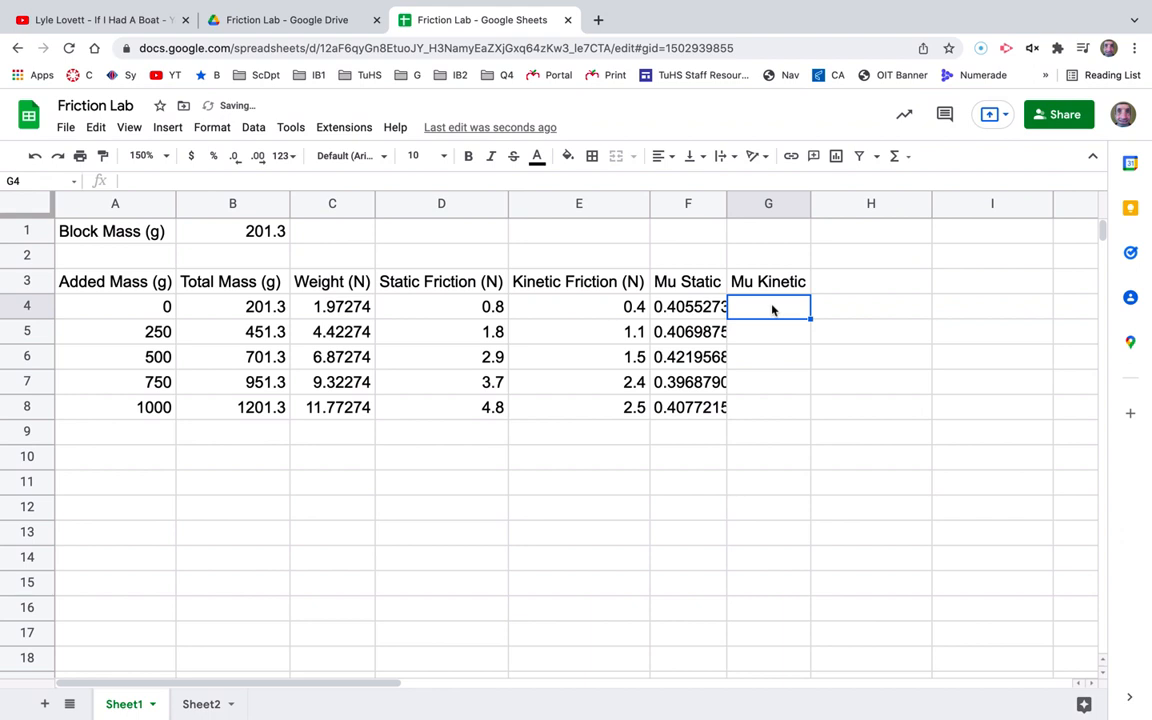
{"action": "type", "text": "="}
{"action": "left_click", "coordinate": [578, 313]}
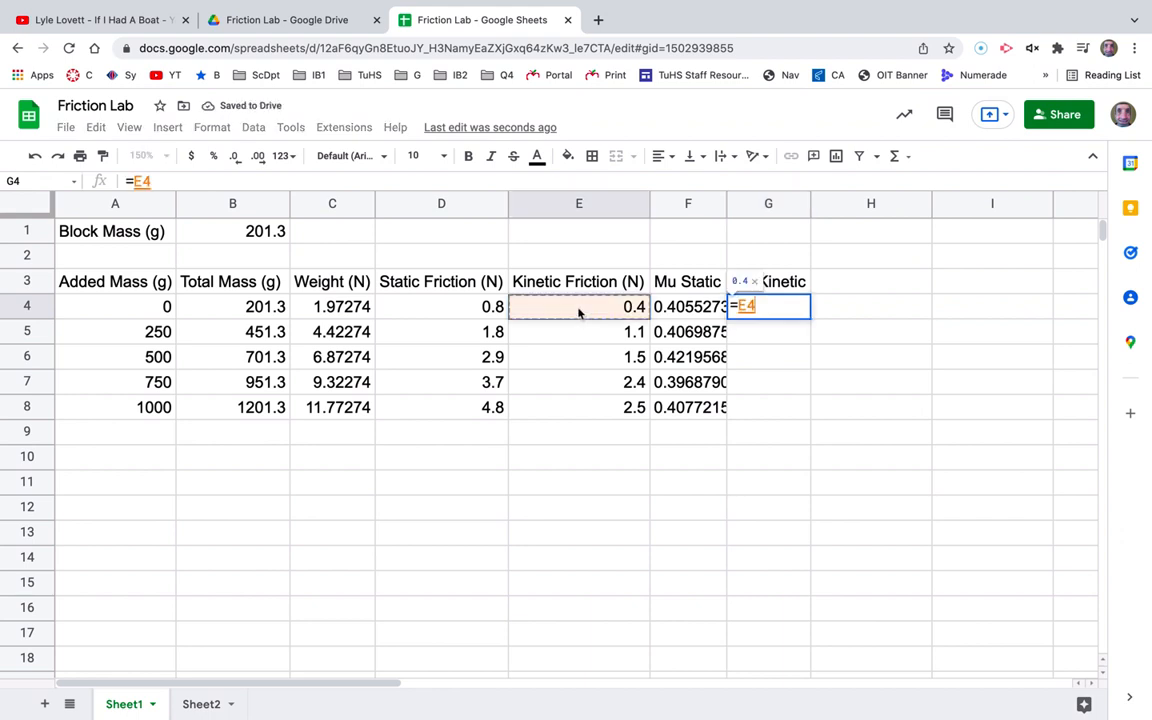
{"action": "type", "text": "/"}
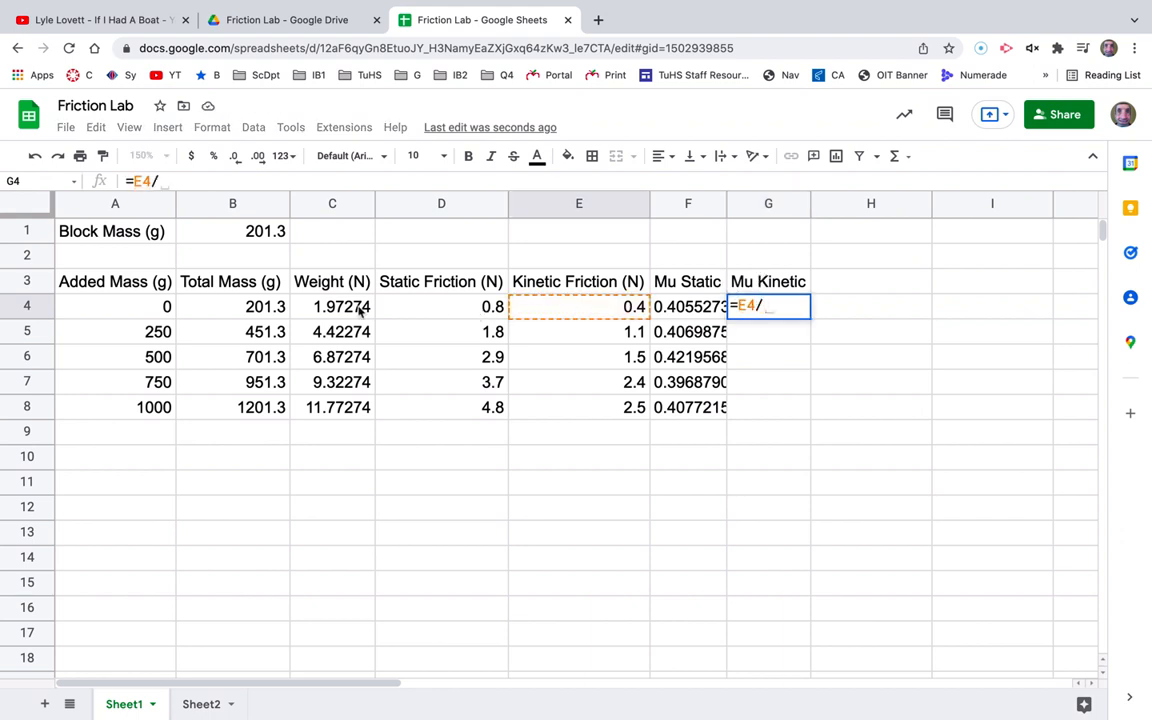
{"action": "left_click", "coordinate": [362, 310]}
{"action": "key", "text": "Return"}
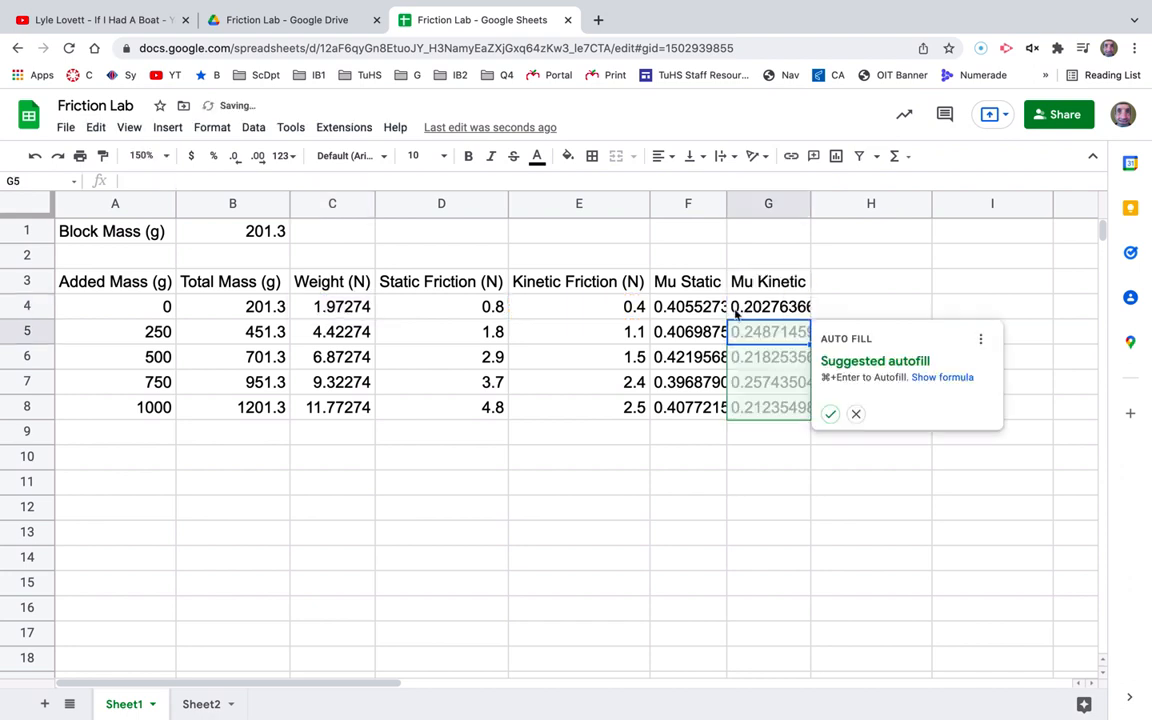
{"action": "left_click", "coordinate": [830, 414]}
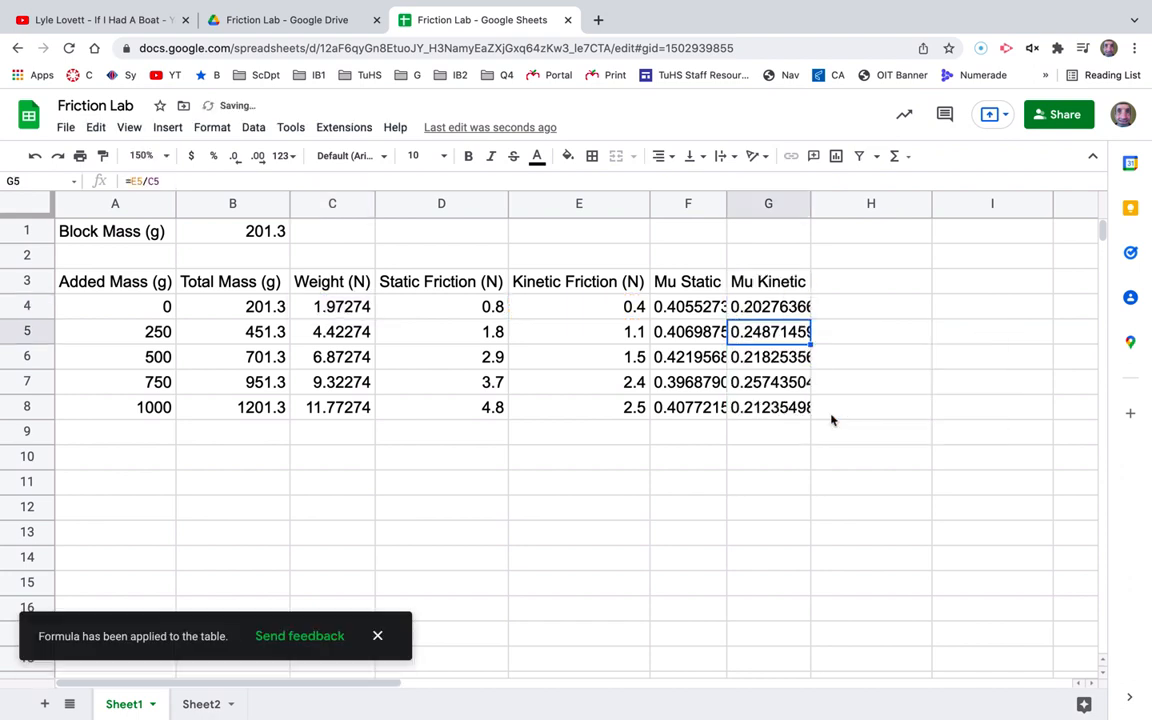
Reduce the static and kinetic coefficients in F4:G8 to two decimal places.
{"action": "left_click_drag", "start_coordinate": [676, 309], "coordinate": [761, 406]}
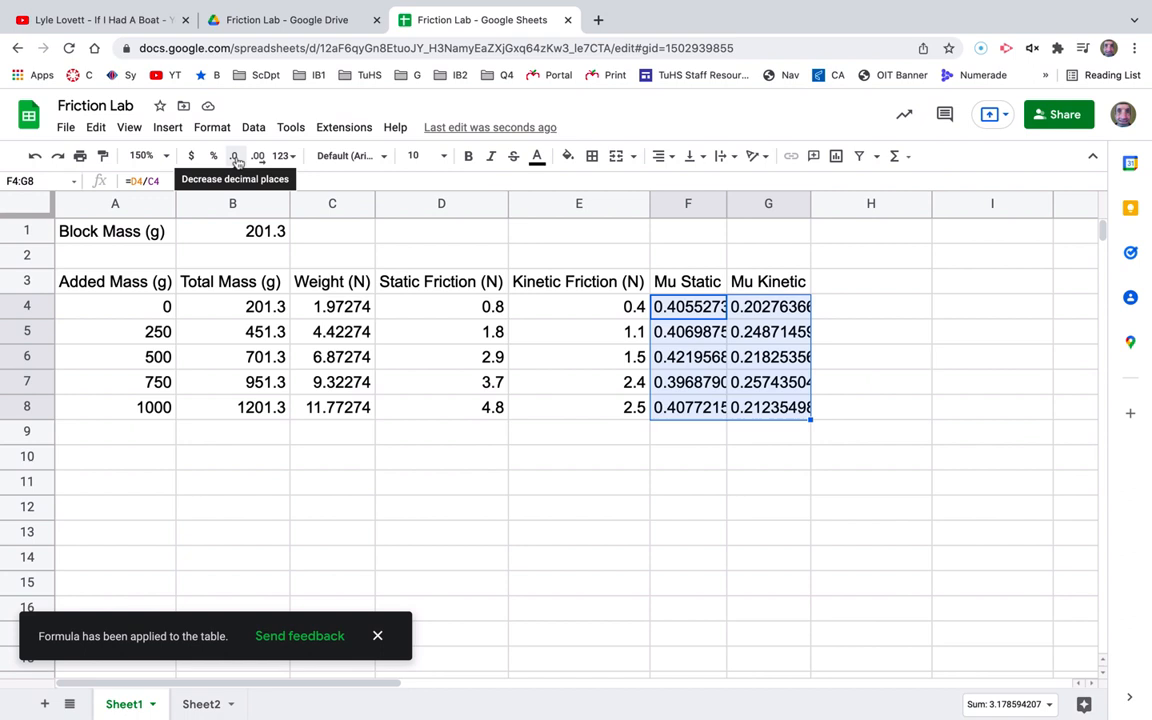
{"action": "left_click", "coordinate": [236, 160]}
{"action": "left_click", "coordinate": [236, 160]}
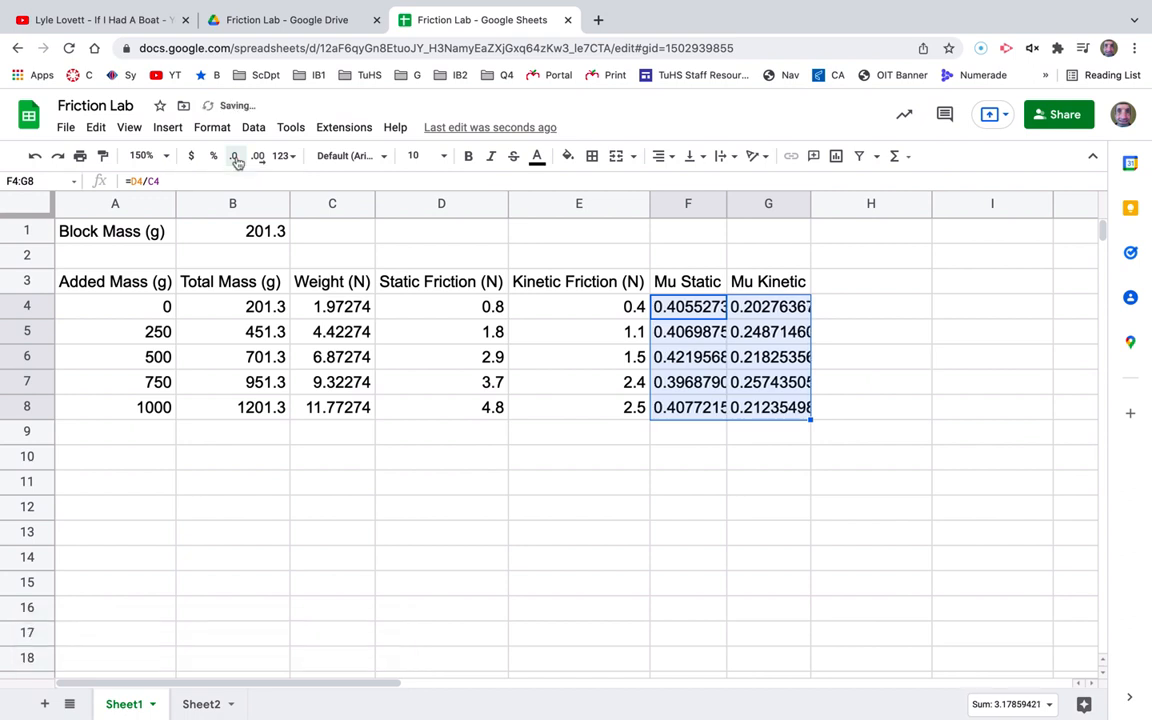
{"action": "left_click", "coordinate": [236, 160]}
{"action": "left_click", "coordinate": [236, 160]}
{"action": "left_click", "coordinate": [236, 160]}
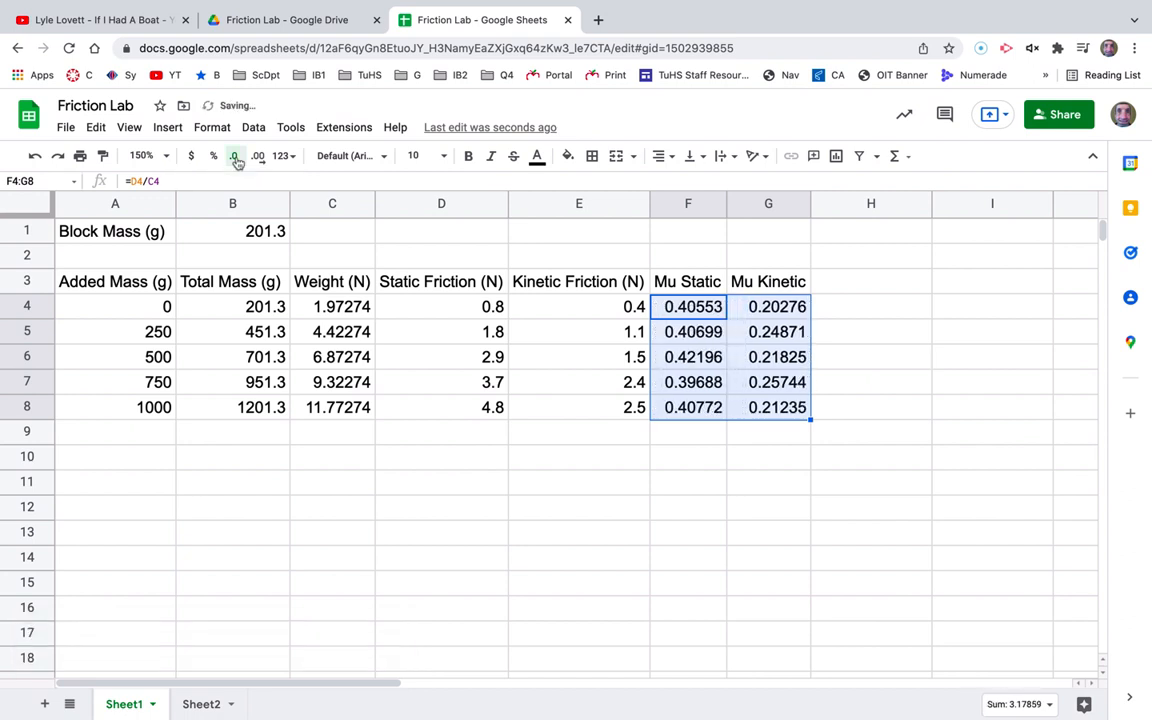
{"action": "left_click", "coordinate": [236, 160]}
{"action": "left_click", "coordinate": [236, 160]}
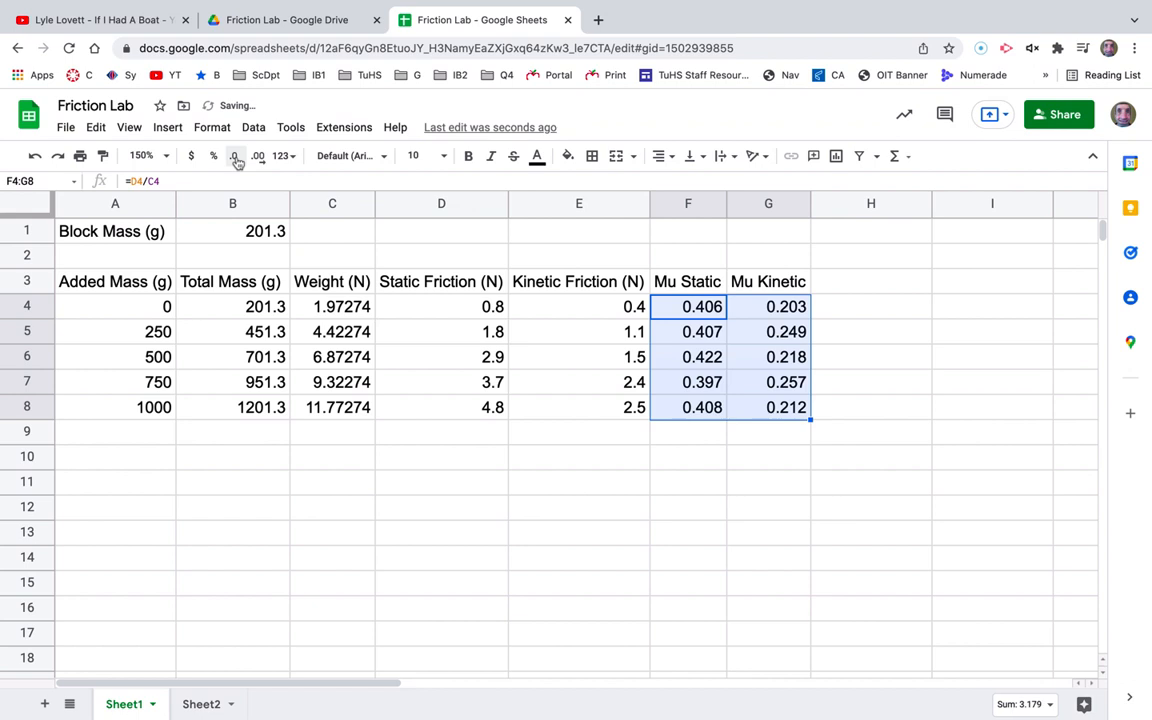
{"action": "left_click", "coordinate": [236, 160]}
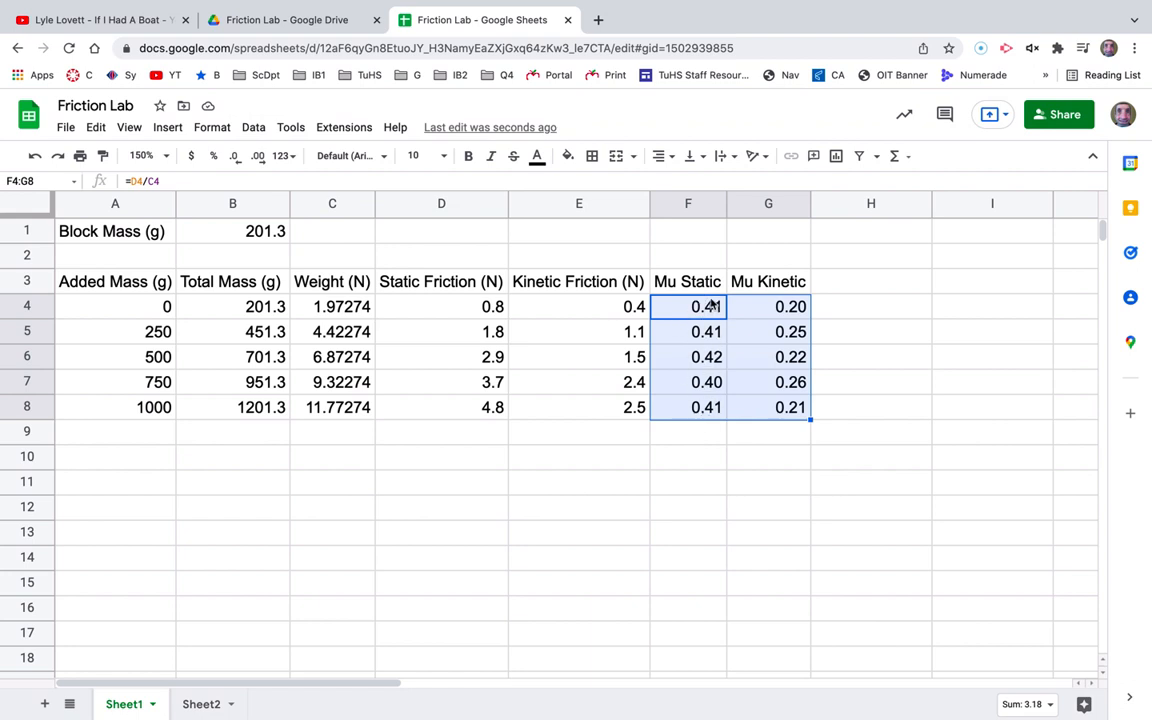
{"action": "left_click", "coordinate": [786, 312]}
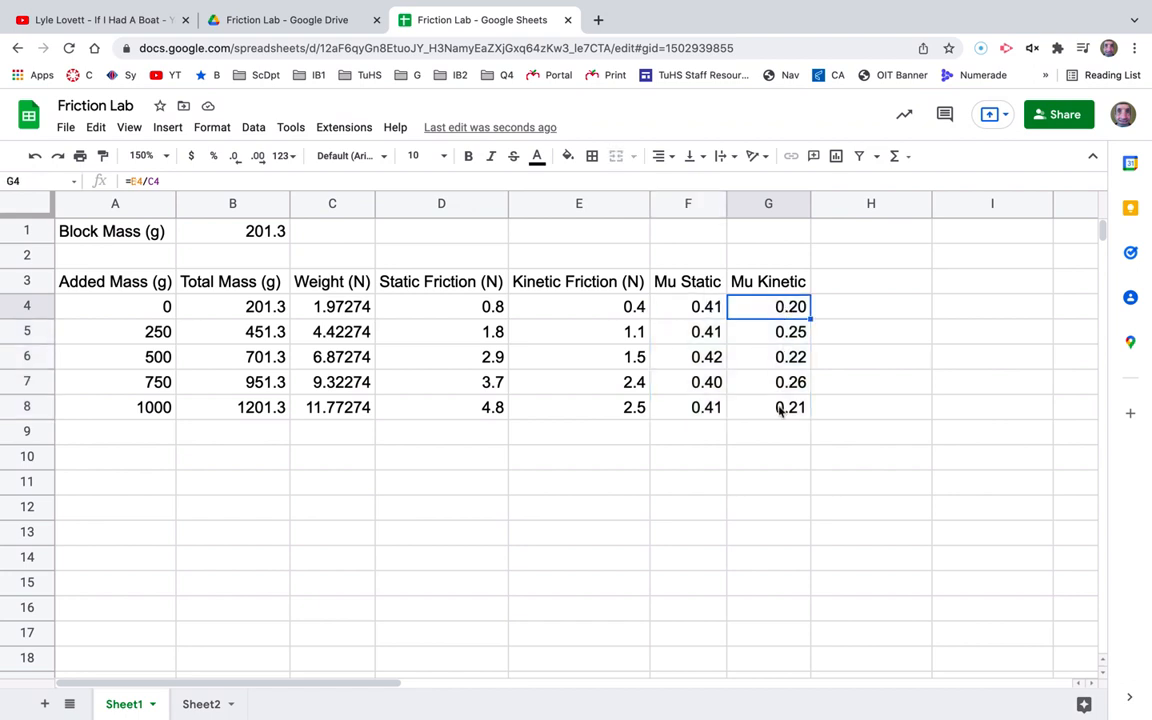
Reduce the weight values in C4:C8 to two decimal places.
{"action": "left_click_drag", "start_coordinate": [339, 314], "coordinate": [334, 414]}
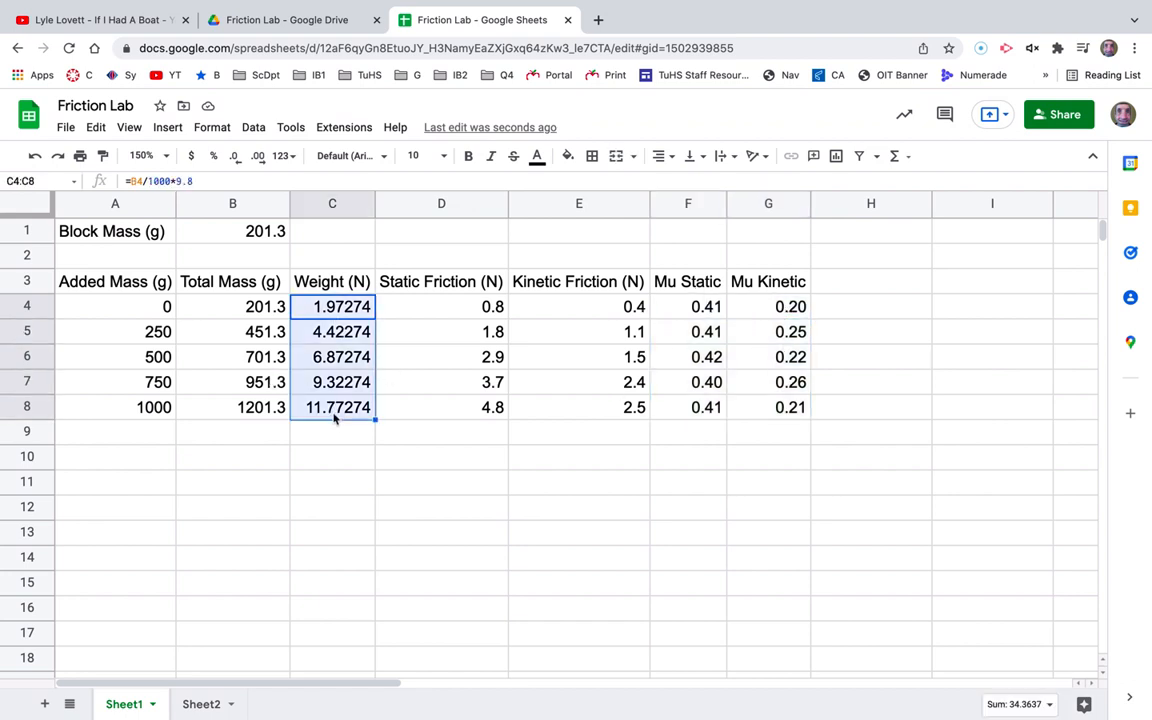
{"action": "left_click", "coordinate": [234, 158]}
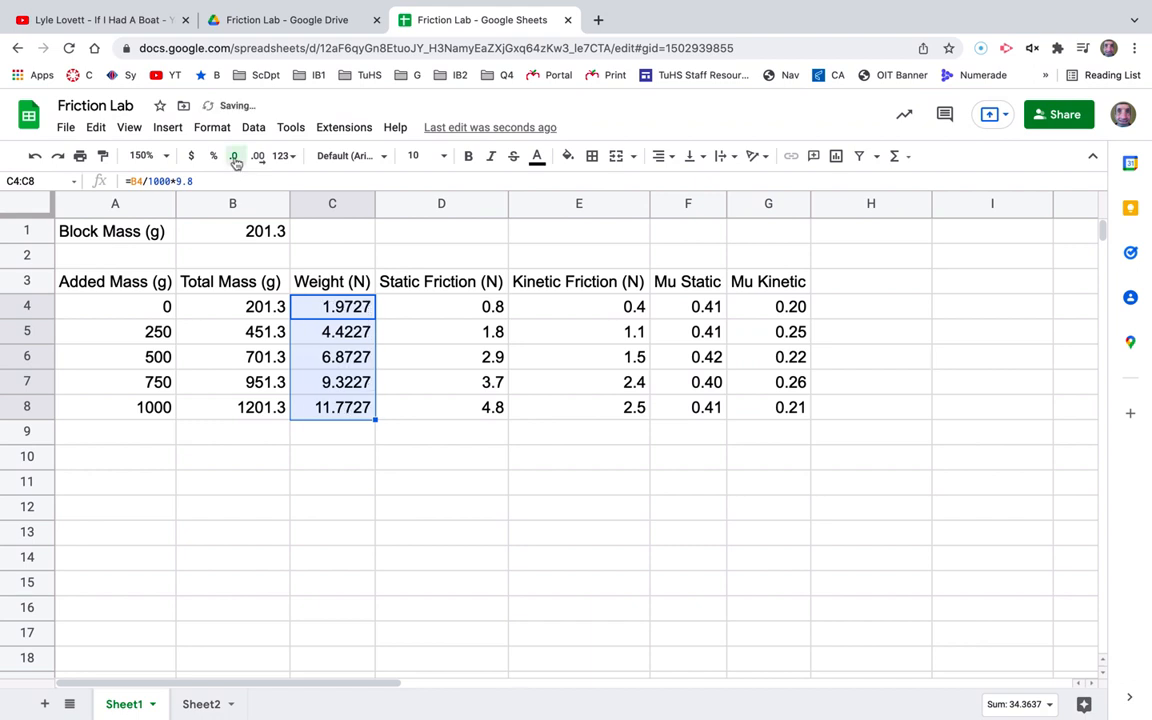
{"action": "left_click", "coordinate": [234, 158]}
{"action": "left_click", "coordinate": [235, 159]}
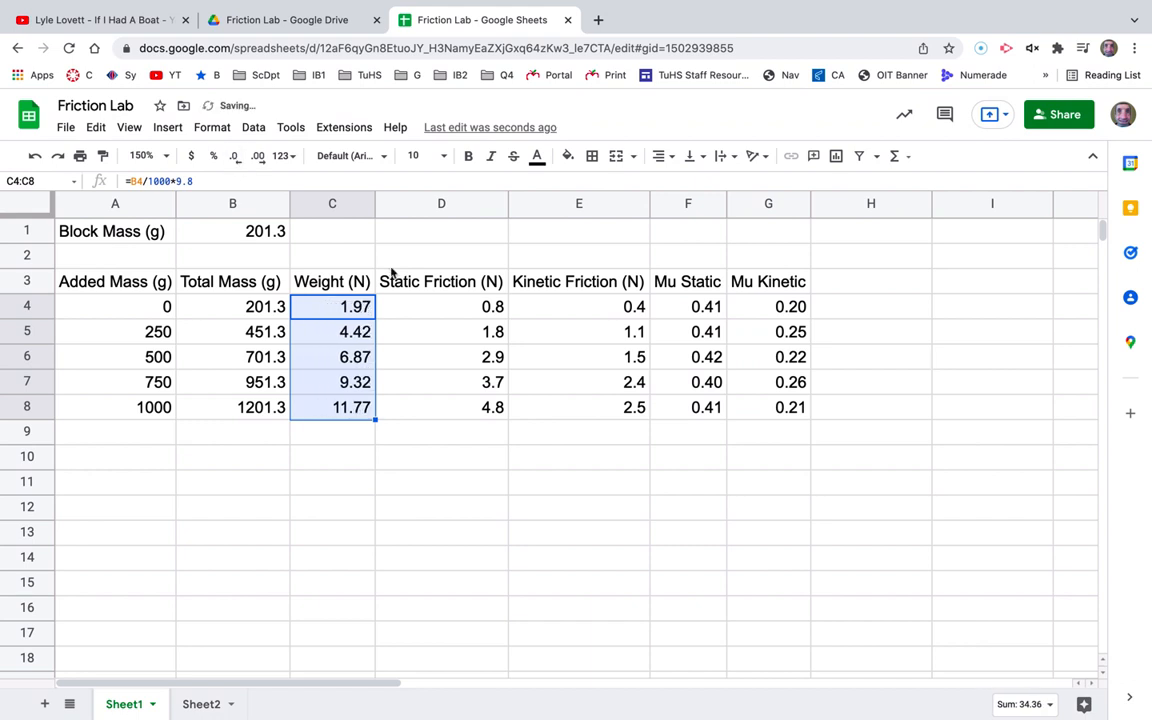
{"action": "left_click", "coordinate": [480, 466]}
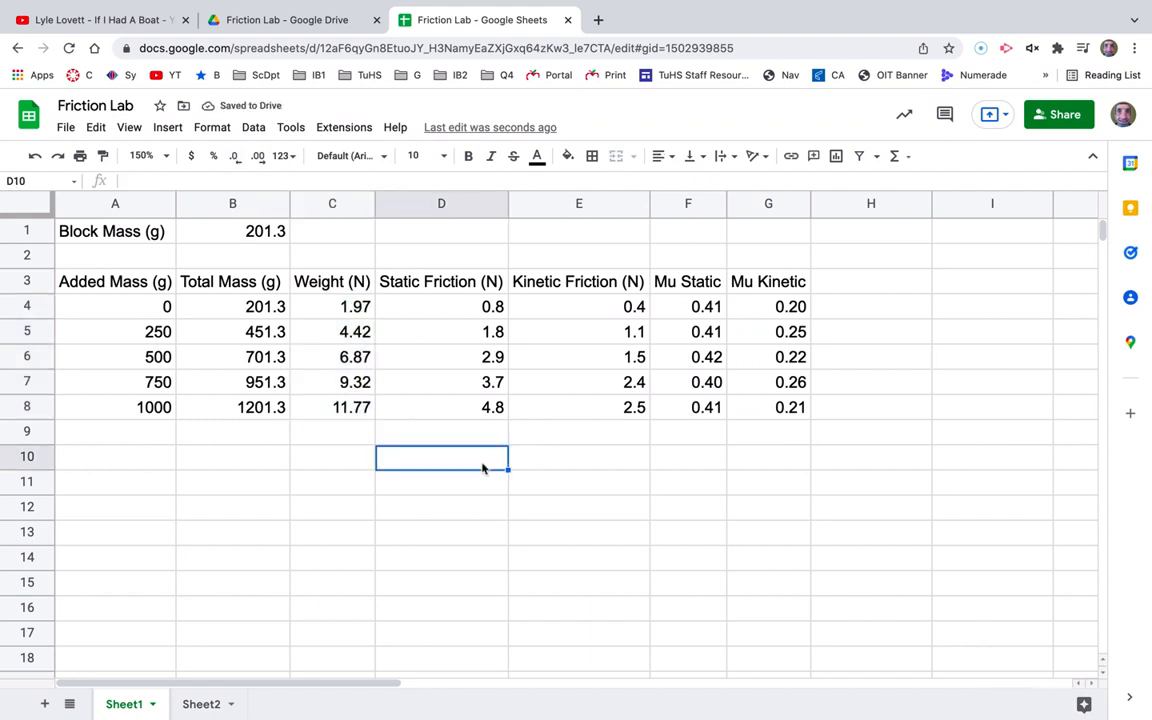